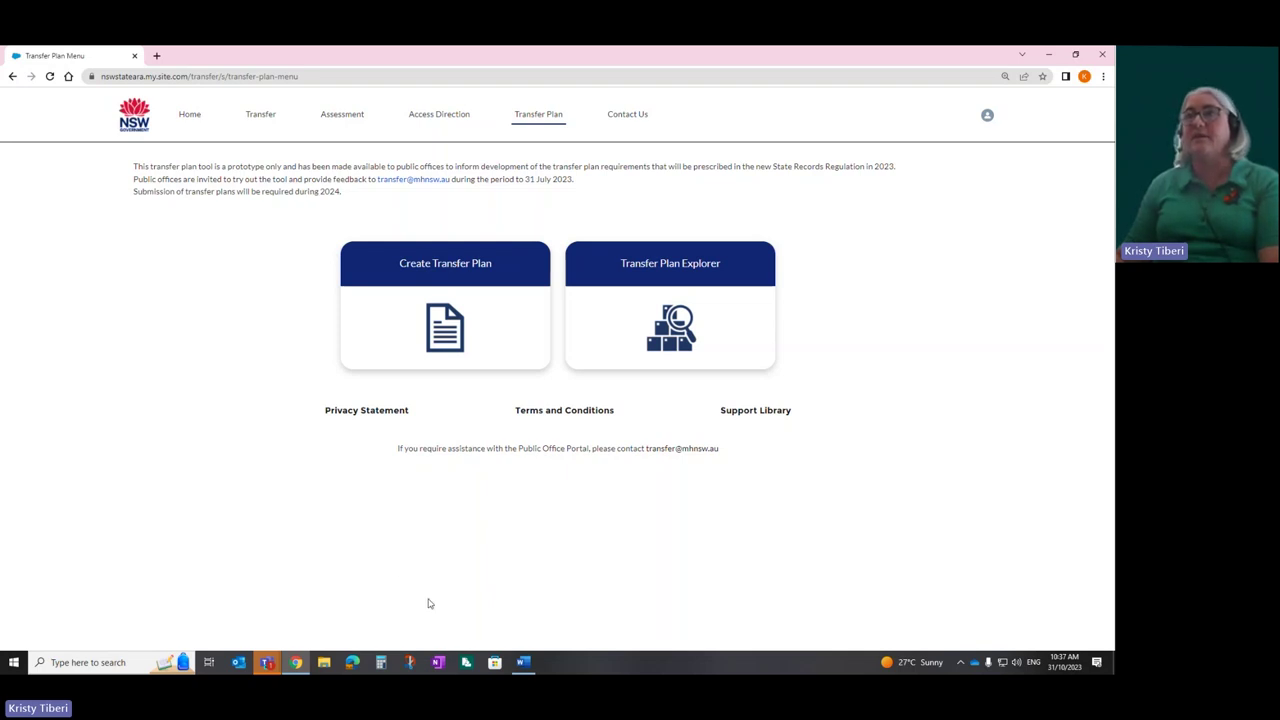
Start creating a new transfer plan and name it "Museums of History NSW – 2024 to 2028"
click(434, 266)
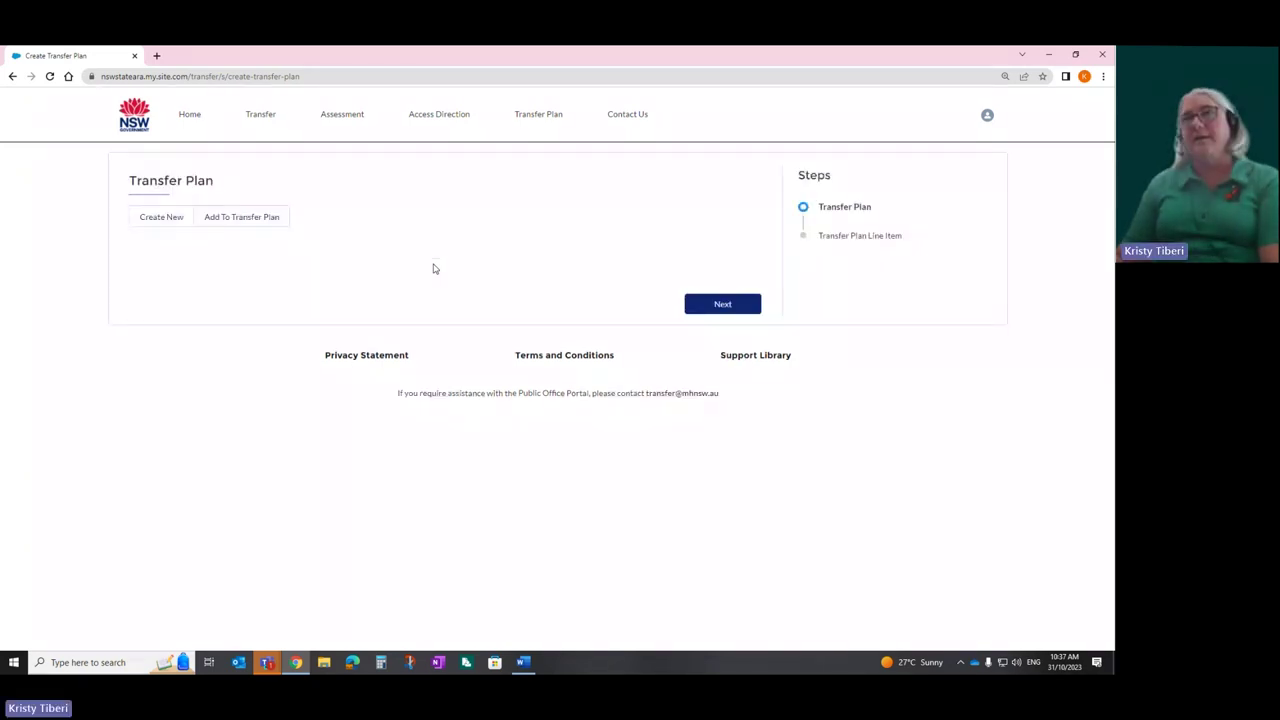
click(160, 217)
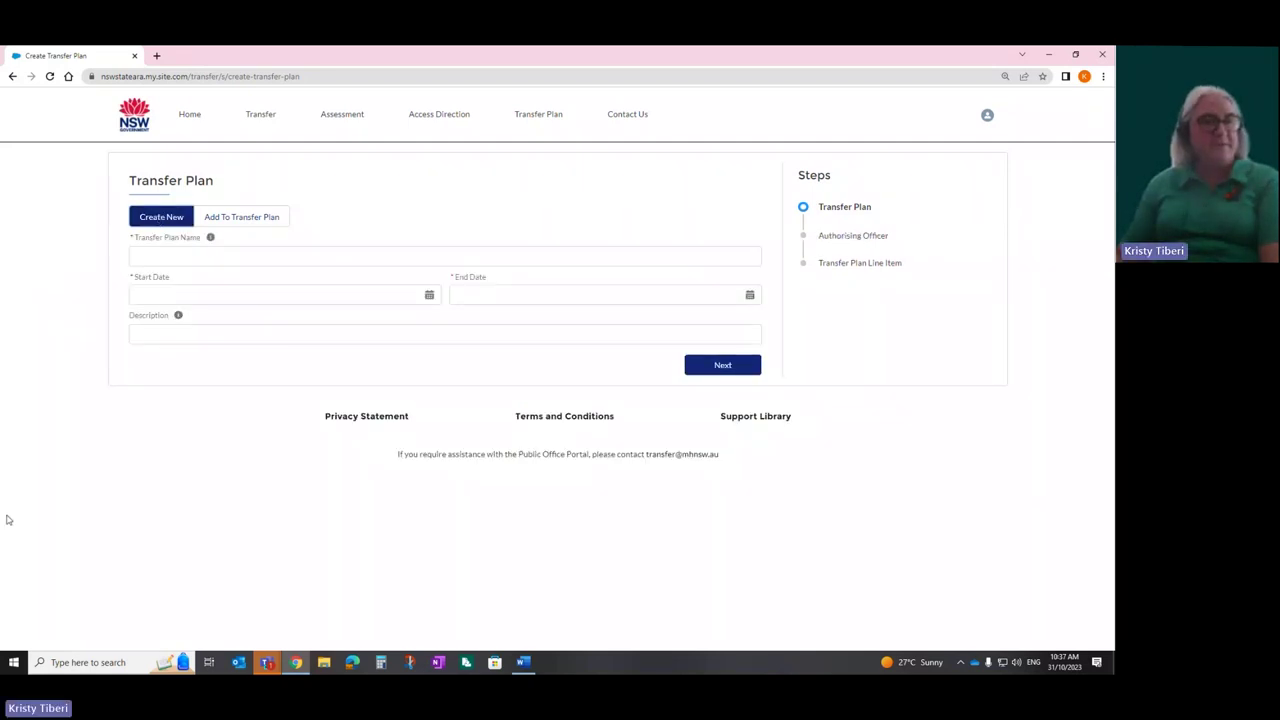
mouse_move(210, 238)
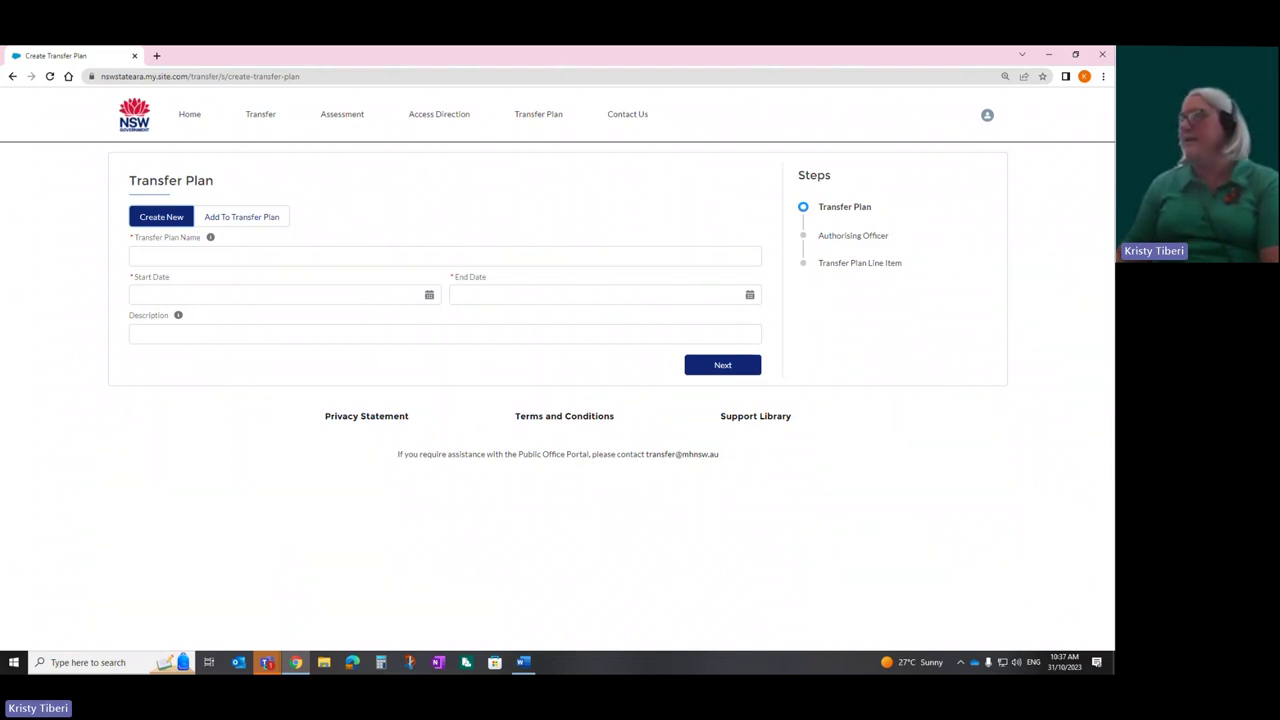
key(alt+Tab)
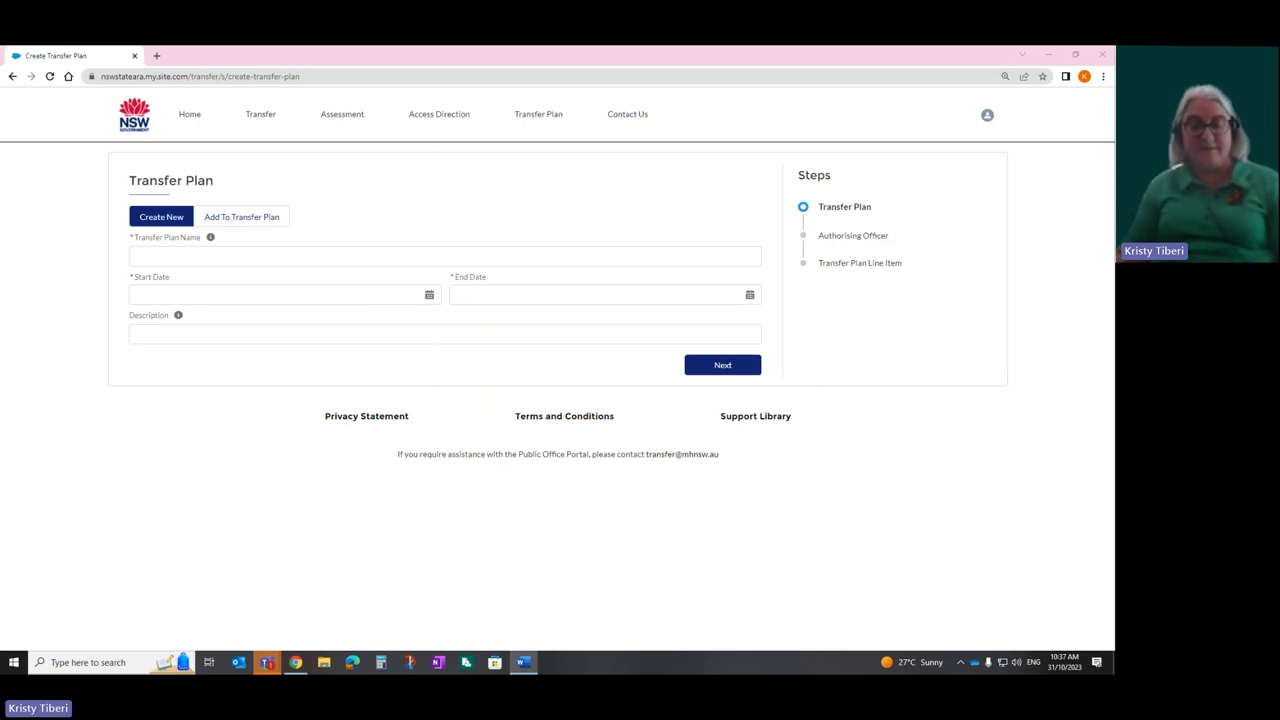
click(171, 256)
text(4. Museums of History NSW – 2024 to 2028)
click(150, 256)
key(BackSpace)
key(BackSpace)
key(BackSpace)
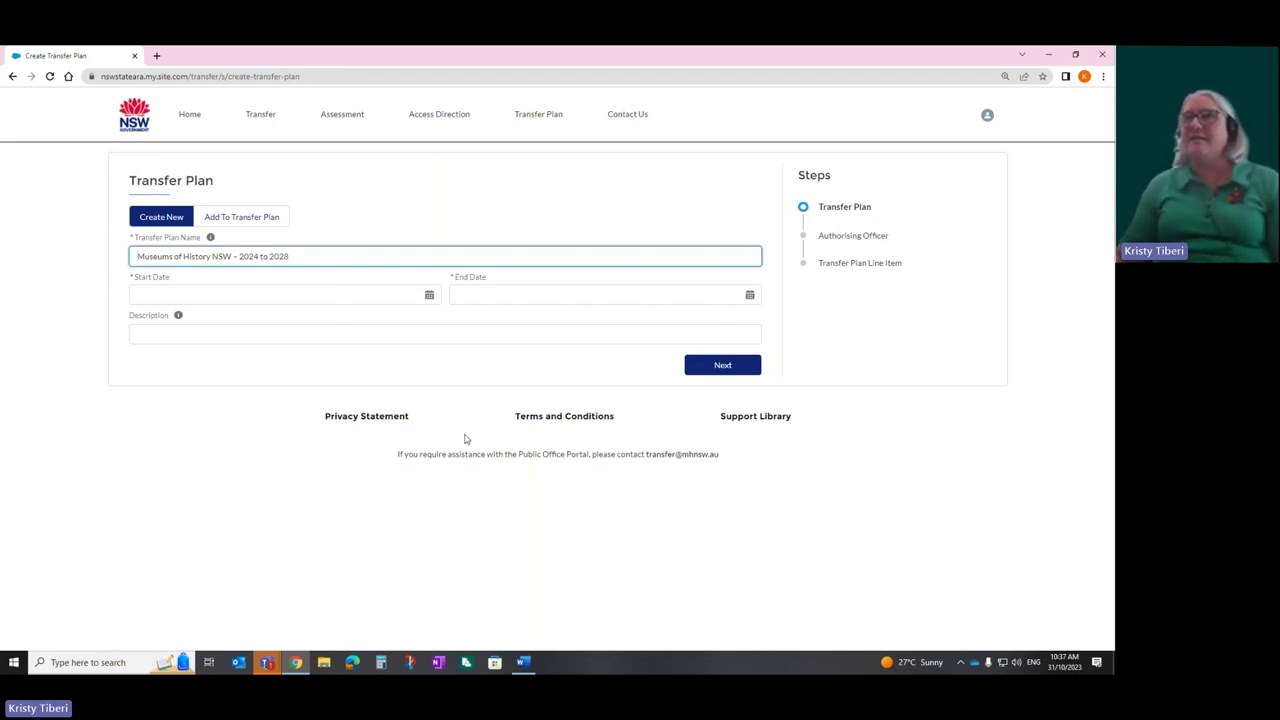
Set the transfer plan's start date to 01/01/2024 and its end date to 31/12/2028
click(292, 292)
text(0)
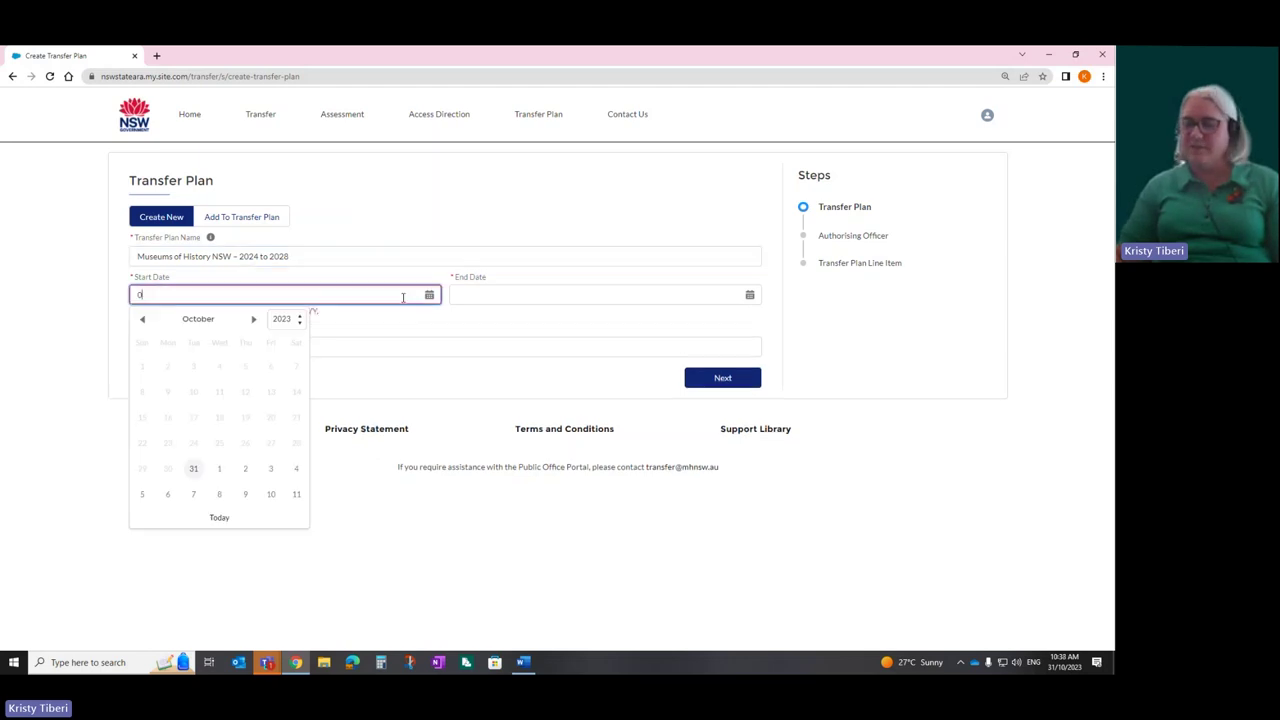
text(1/01/2024)
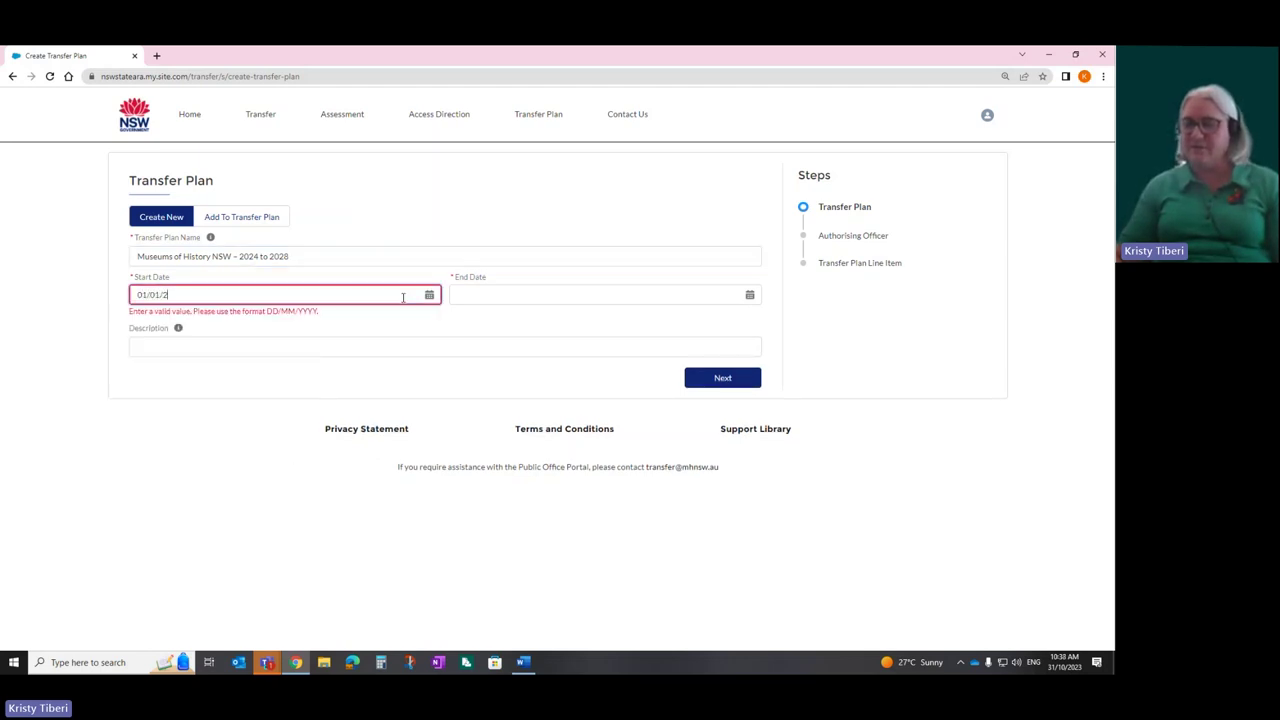
click(479, 295)
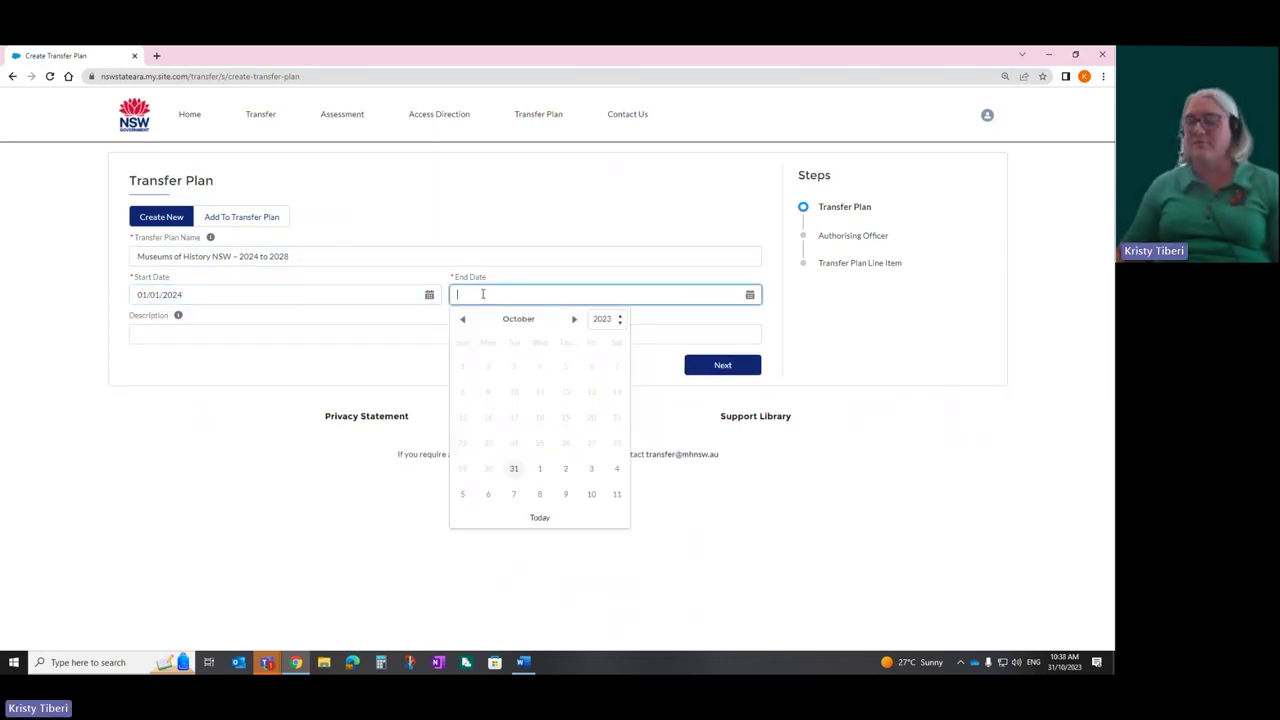
text(31/12/2028)
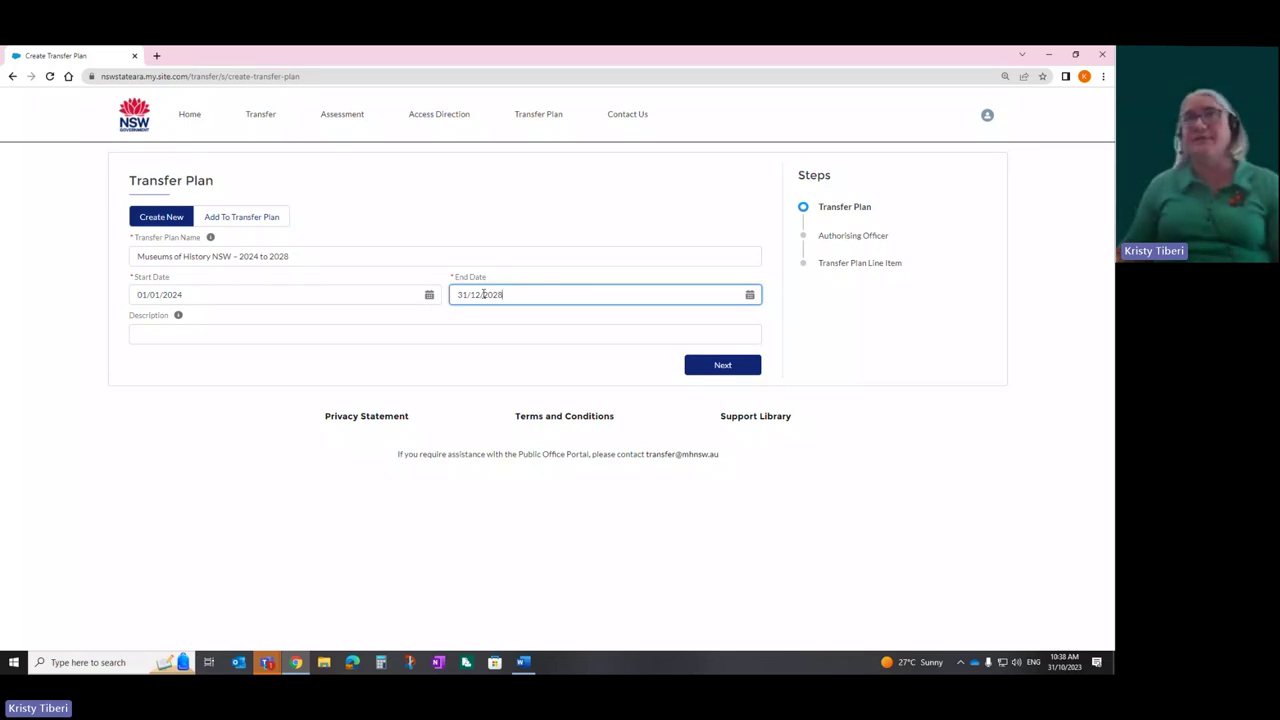
Describe the plan as "This will be updated as we investigate our holdings" and proceed to the authorising officer stage
mouse_move(179, 317)
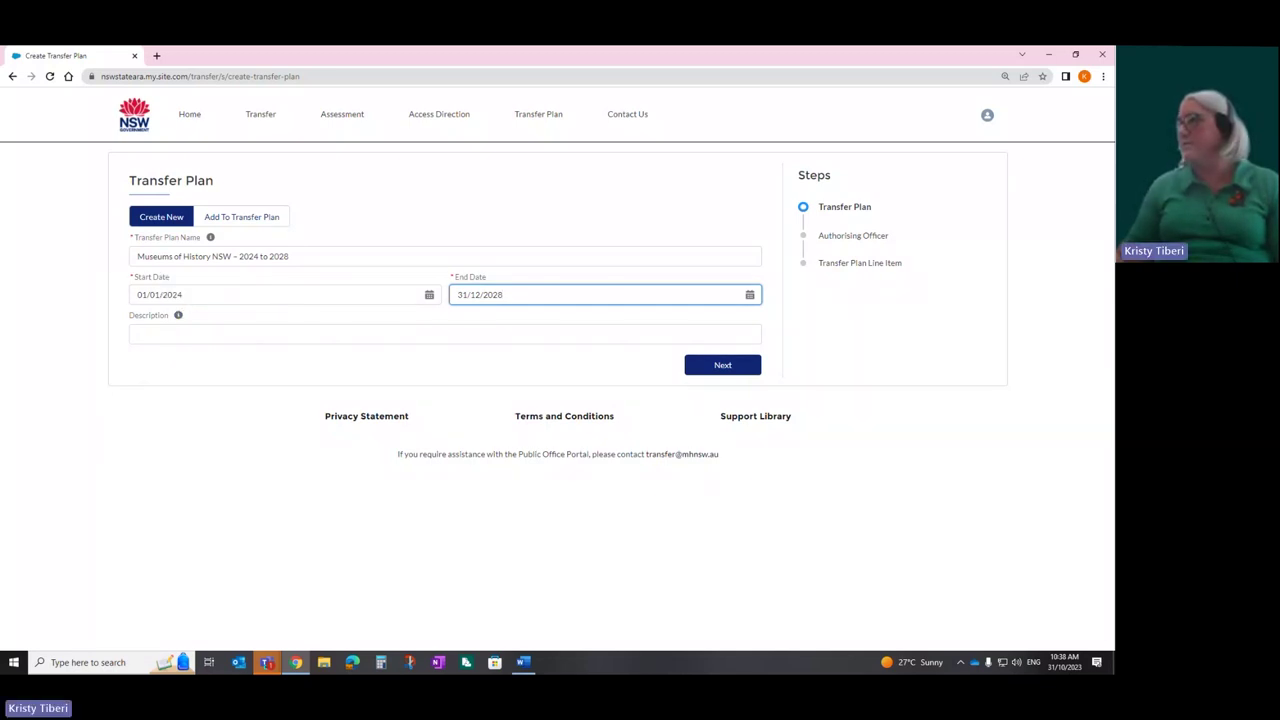
key(alt+Tab)
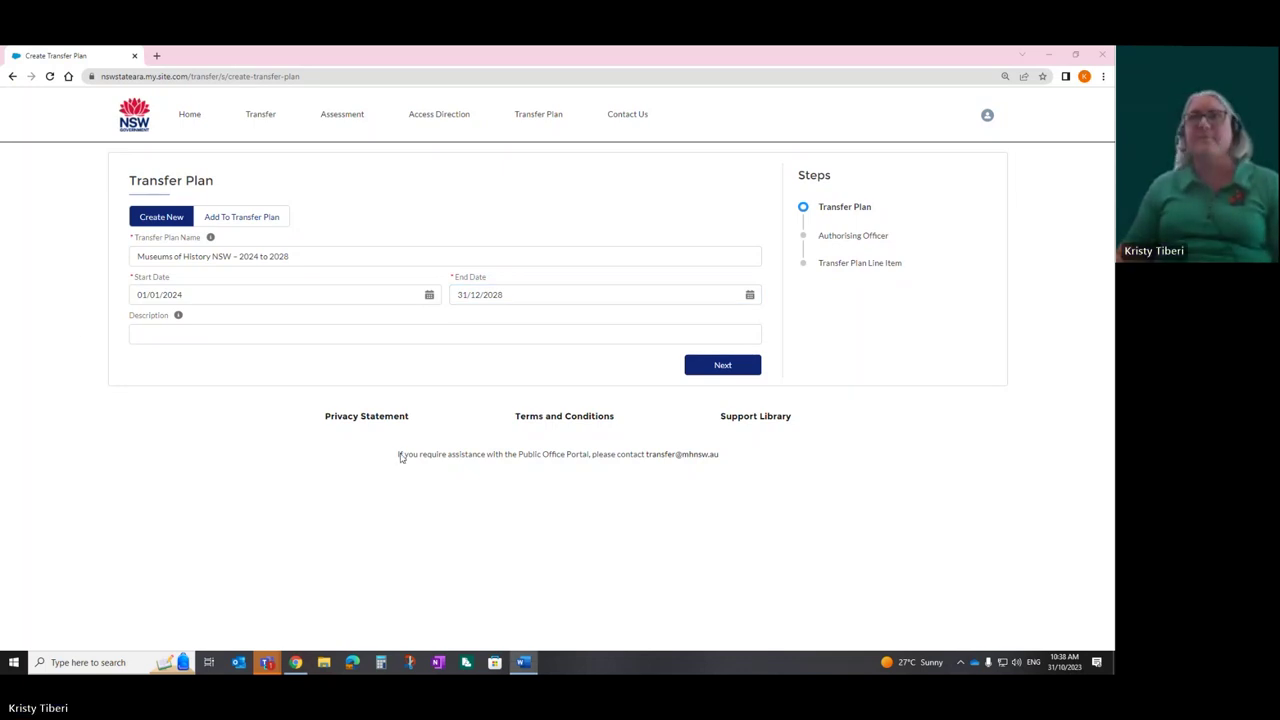
click(177, 334)
text(This will be updated as we investigate our holdings)
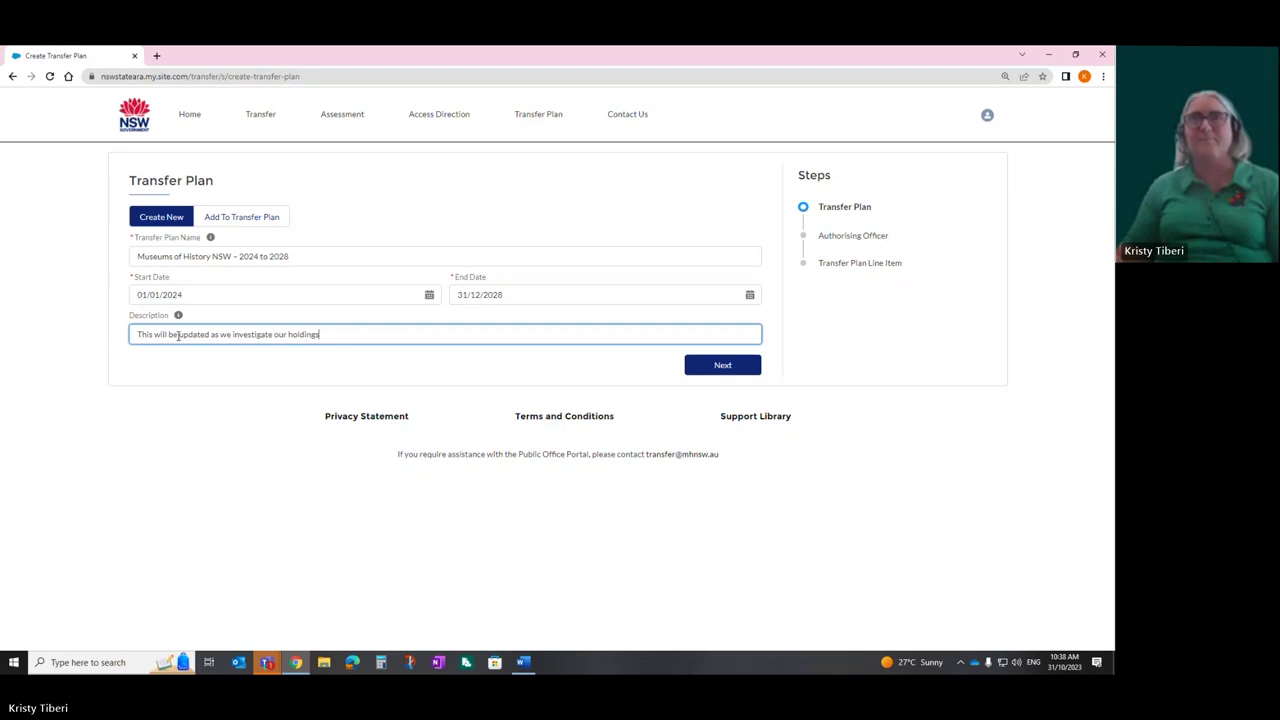
click(127, 386)
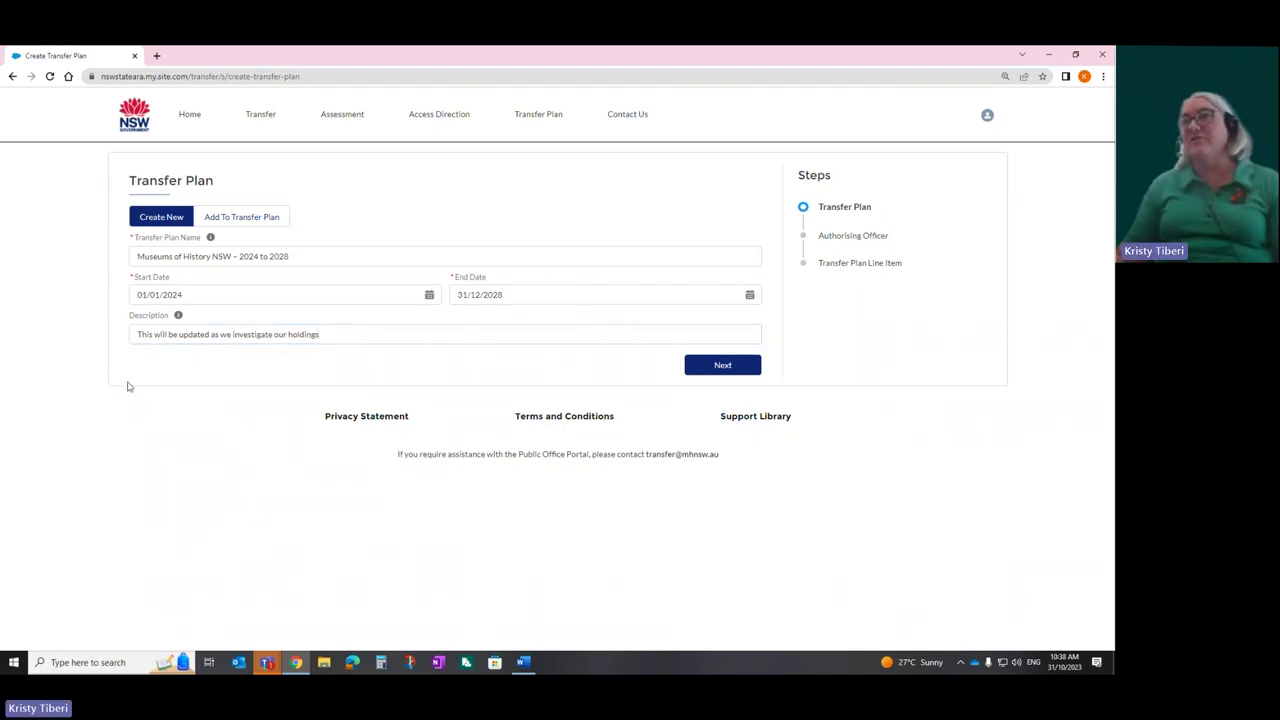
click(709, 367)
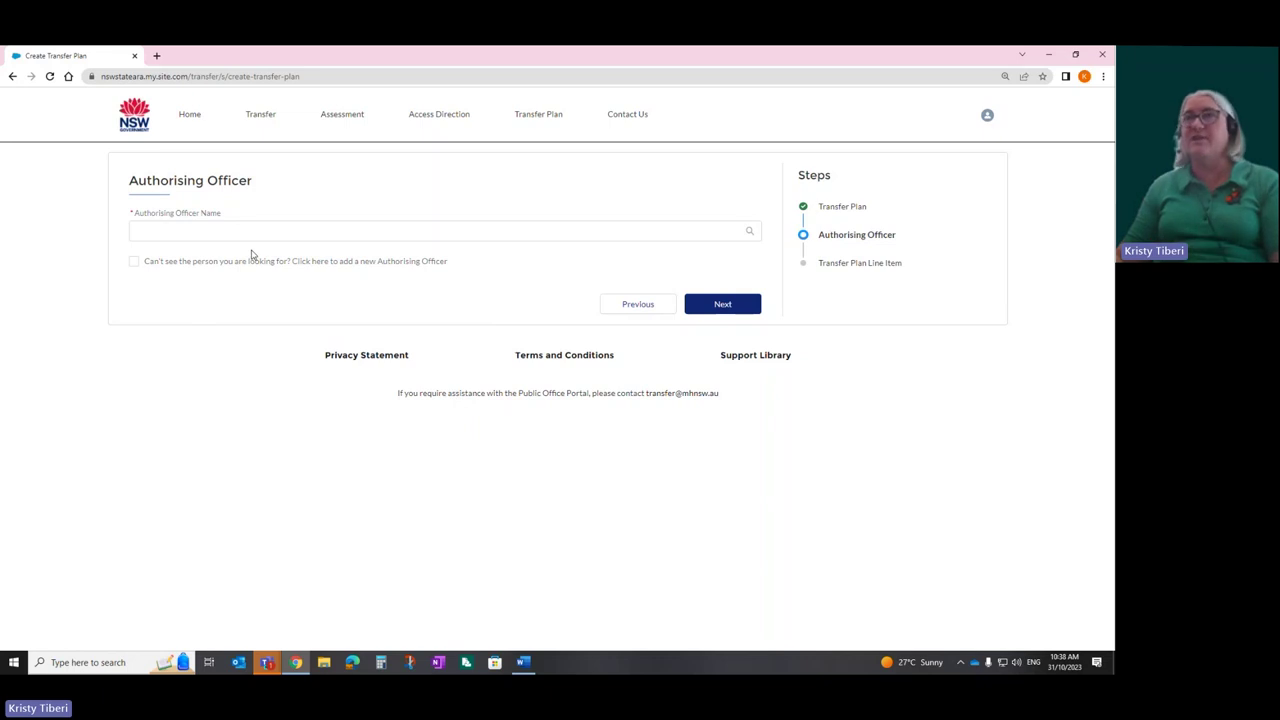
Choose an existing contact as the plan's authorising officer and proceed to the line item stage
click(154, 231)
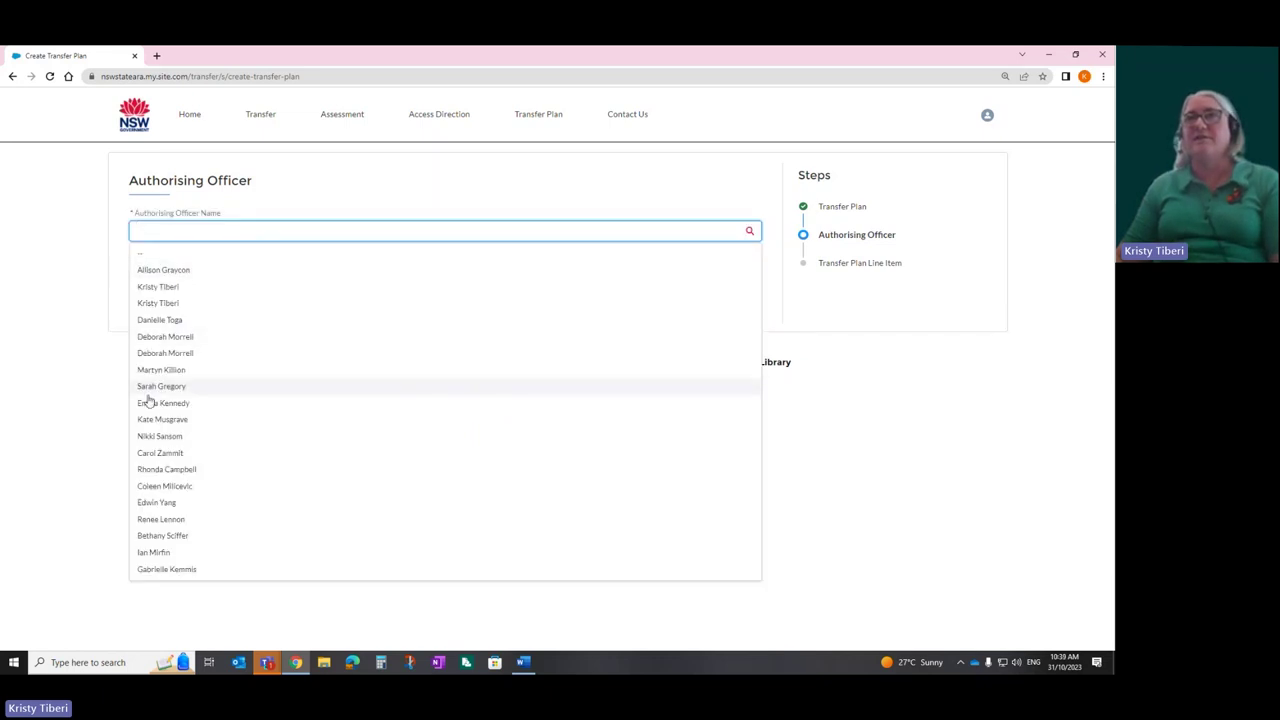
click(164, 370)
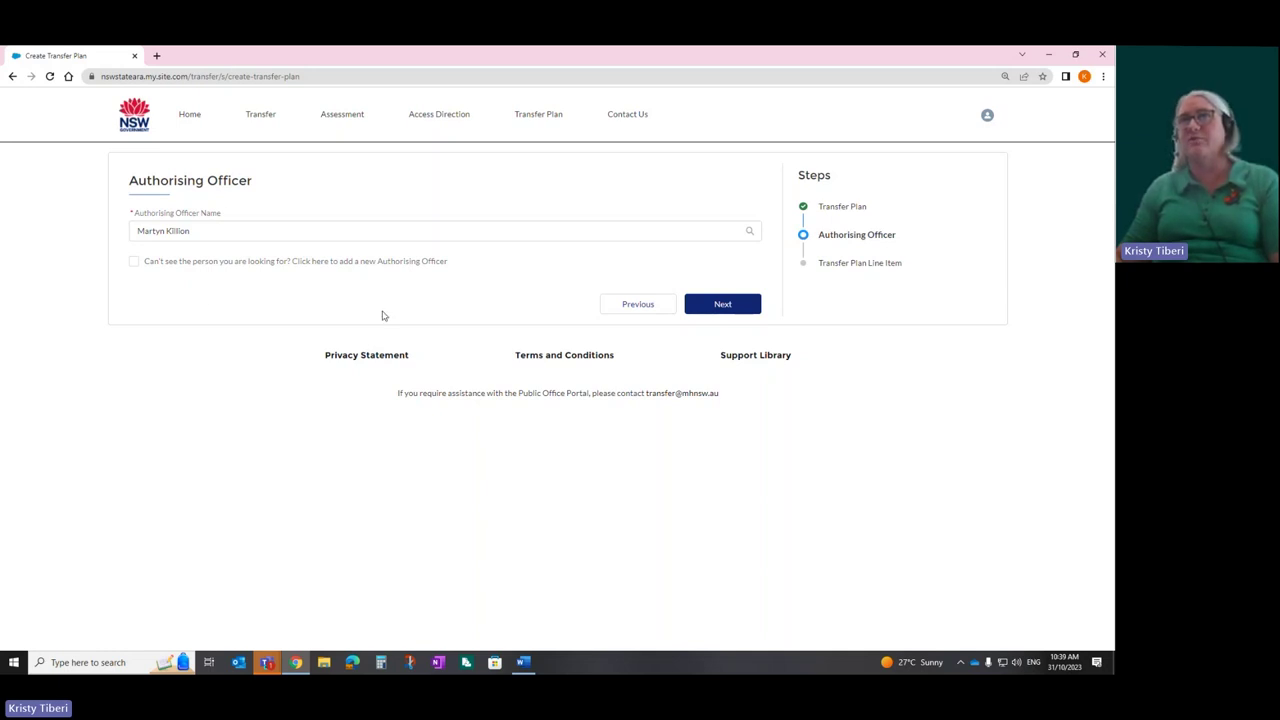
click(135, 263)
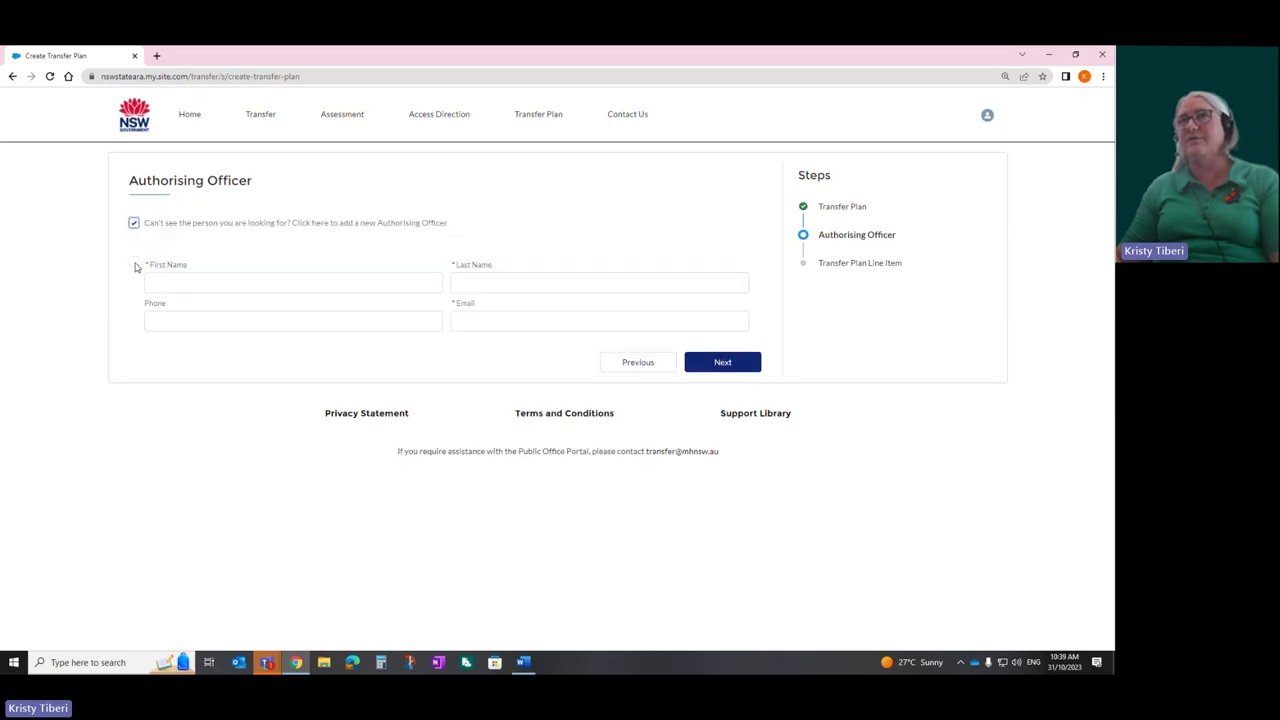
click(133, 222)
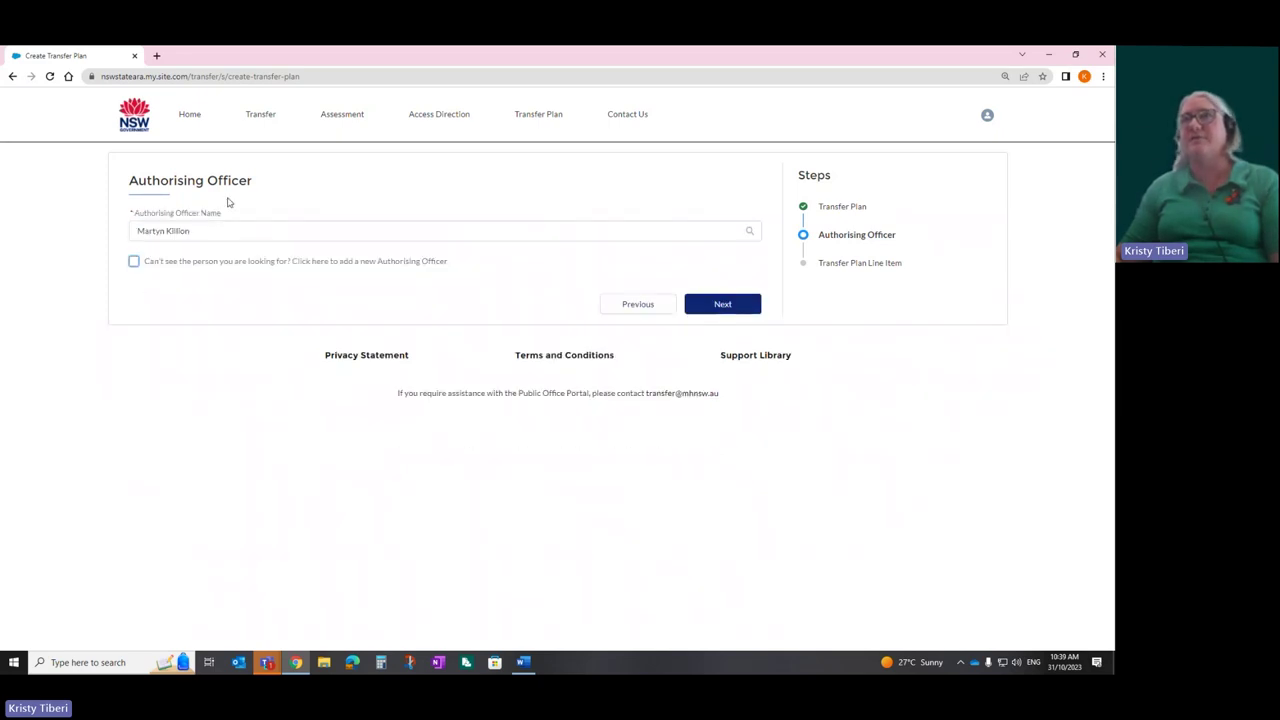
click(737, 309)
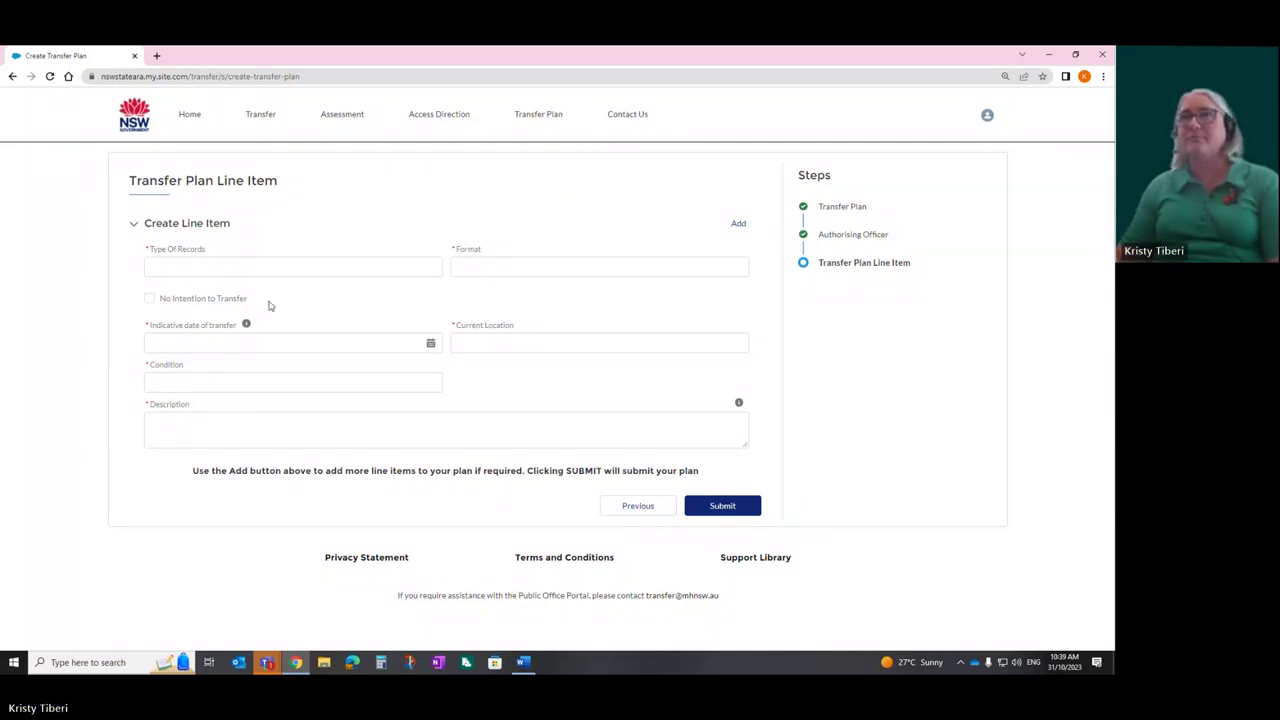
Set the line item's type of records to Physical and its format to Volumes
click(313, 270)
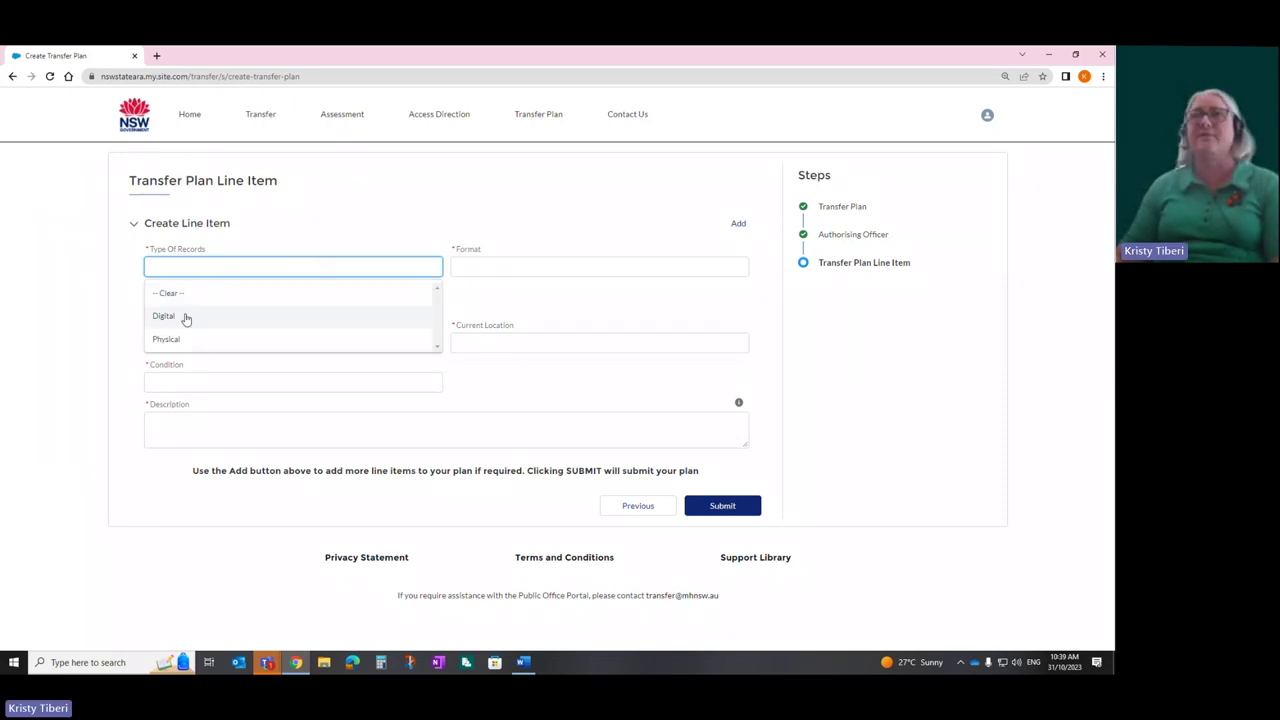
click(170, 339)
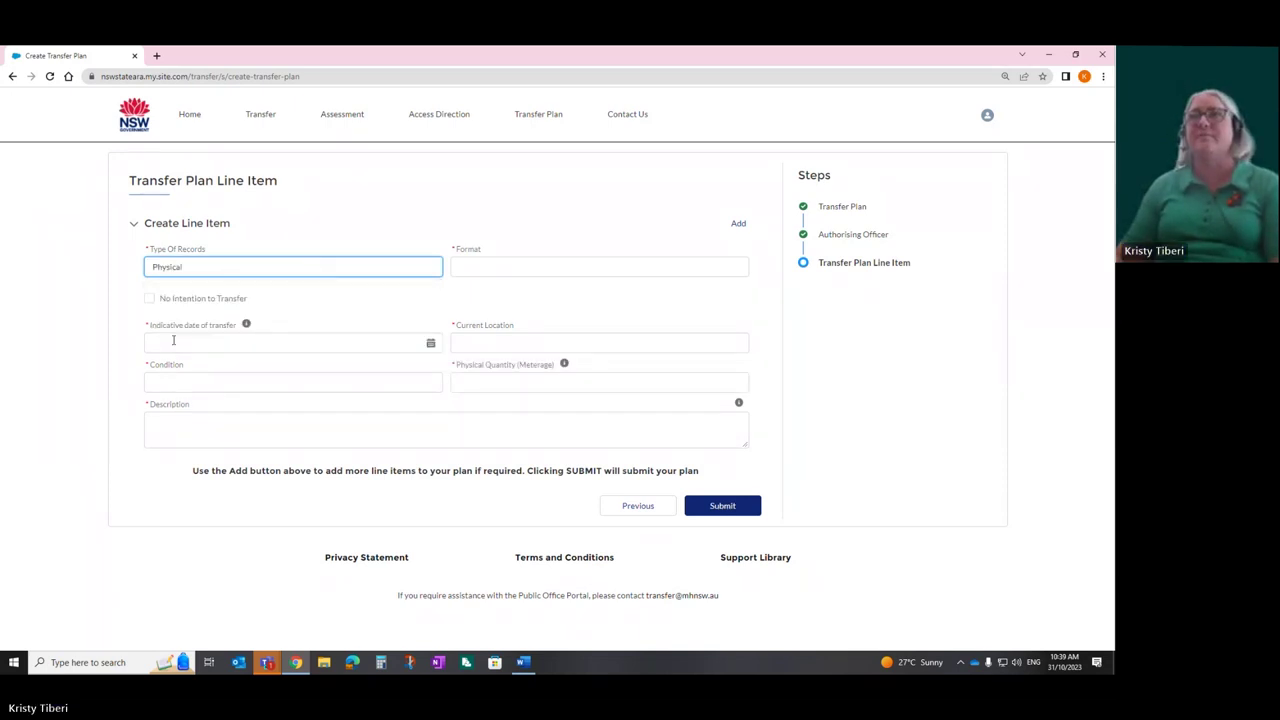
click(572, 270)
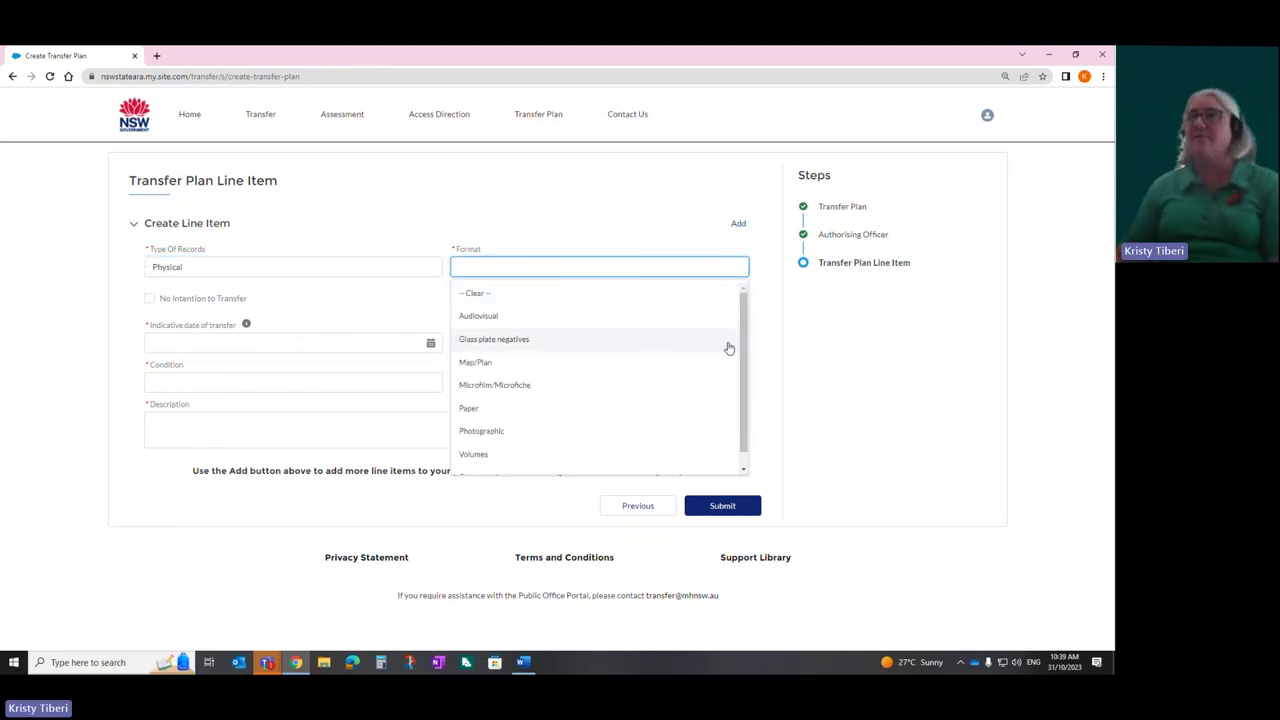
drag(743, 334, 743, 351)
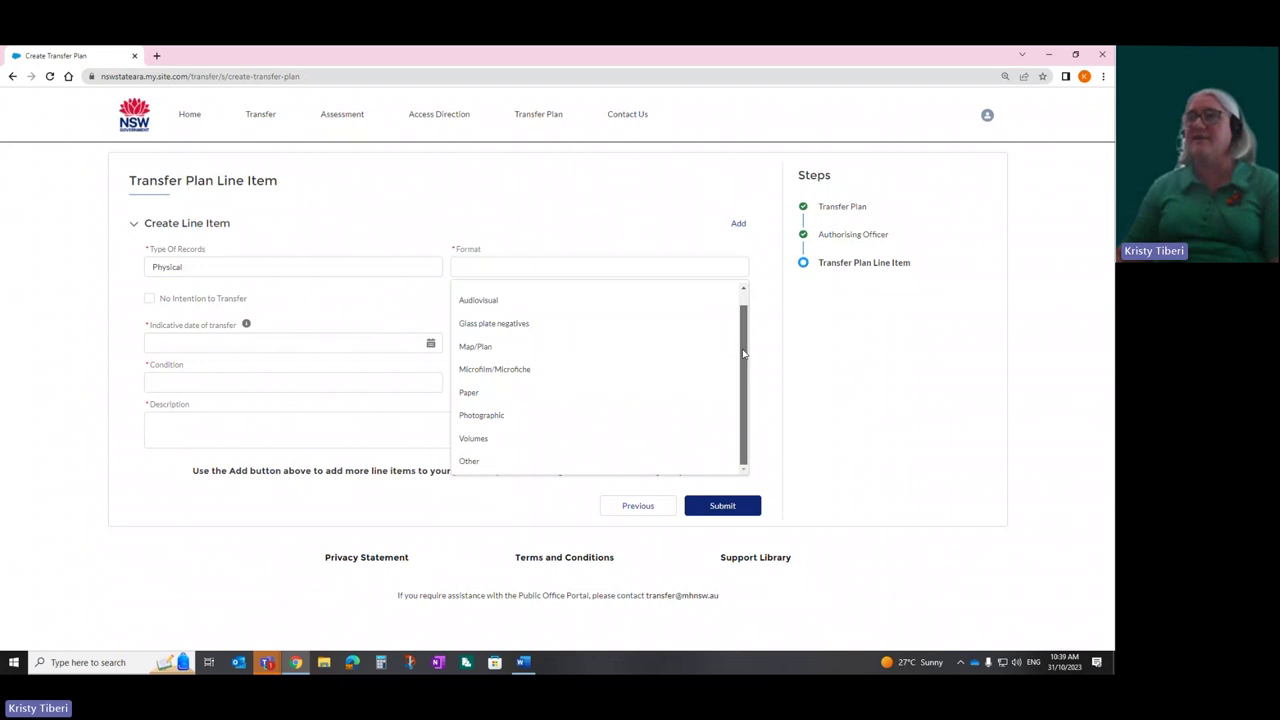
click(476, 438)
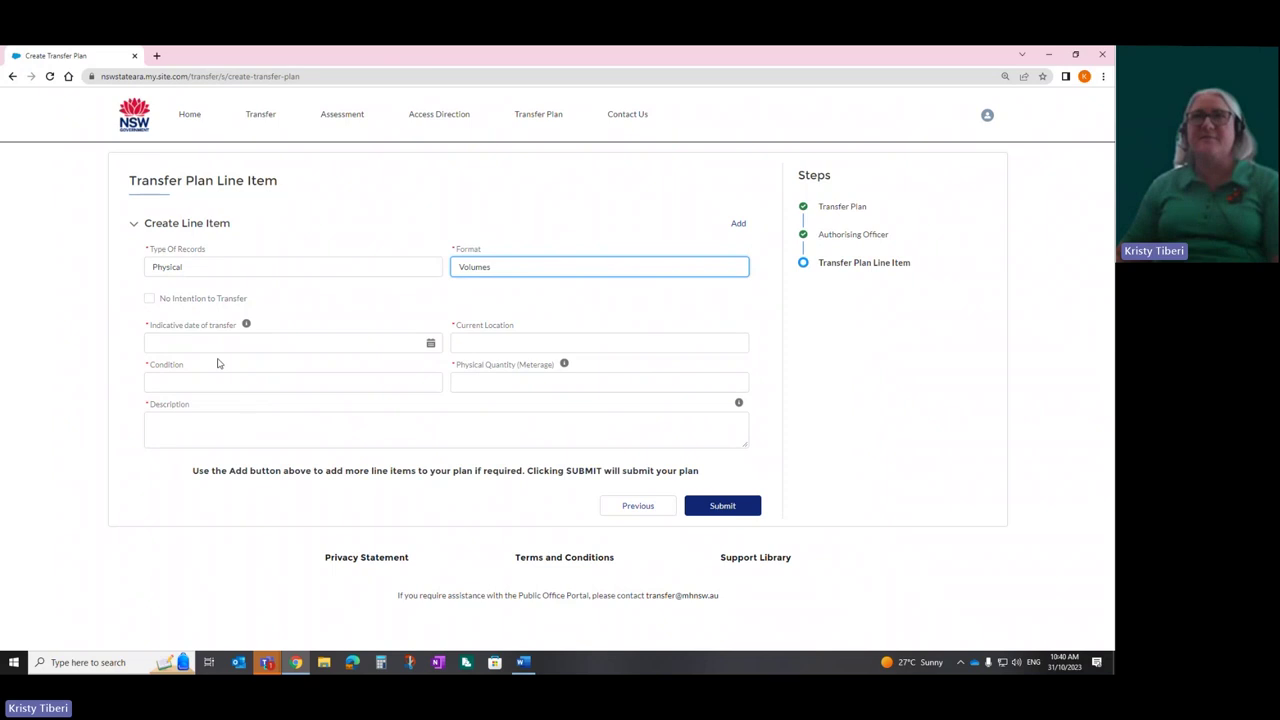
Set the line item's indicative date of transfer to 30/06/2025
mouse_move(248, 325)
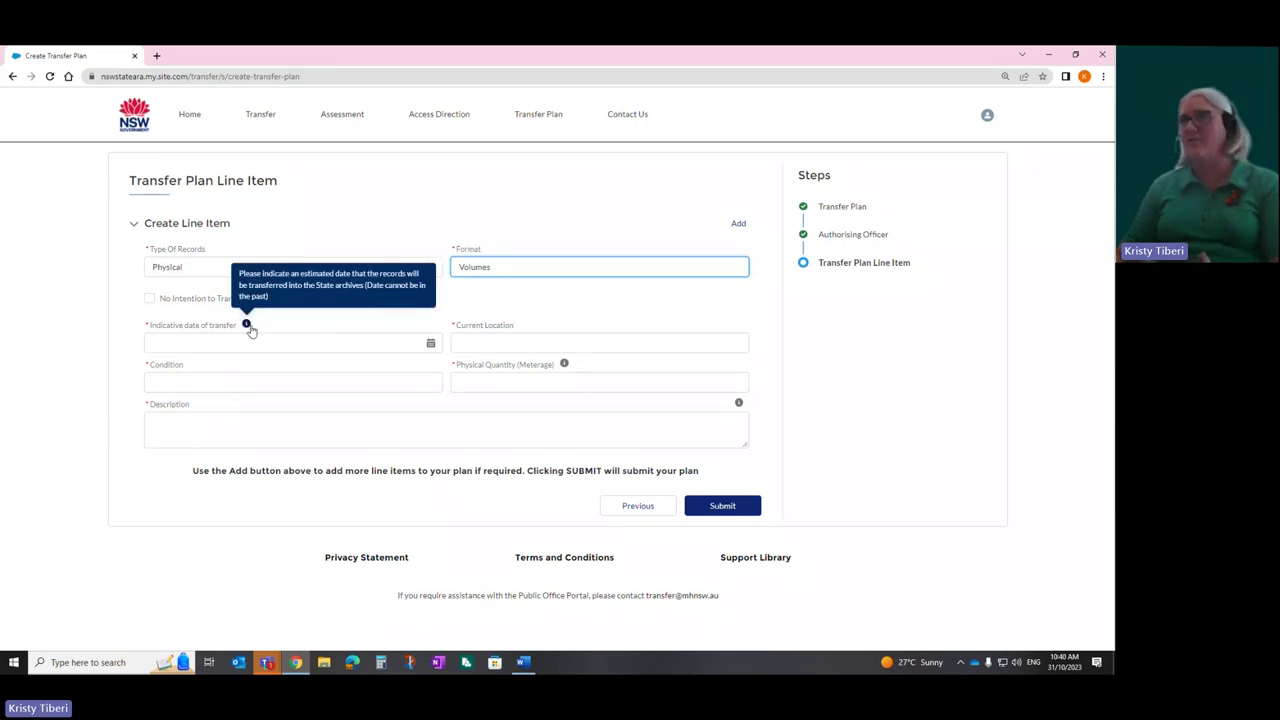
click(297, 340)
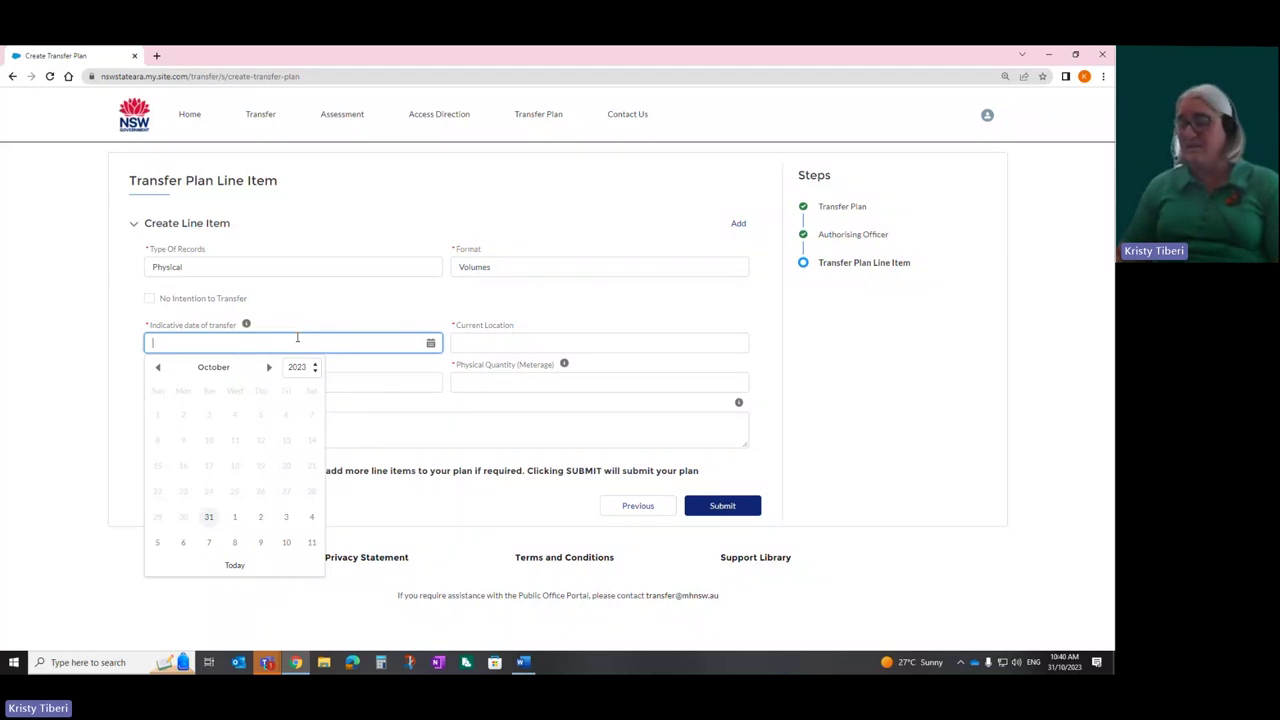
text(30/)
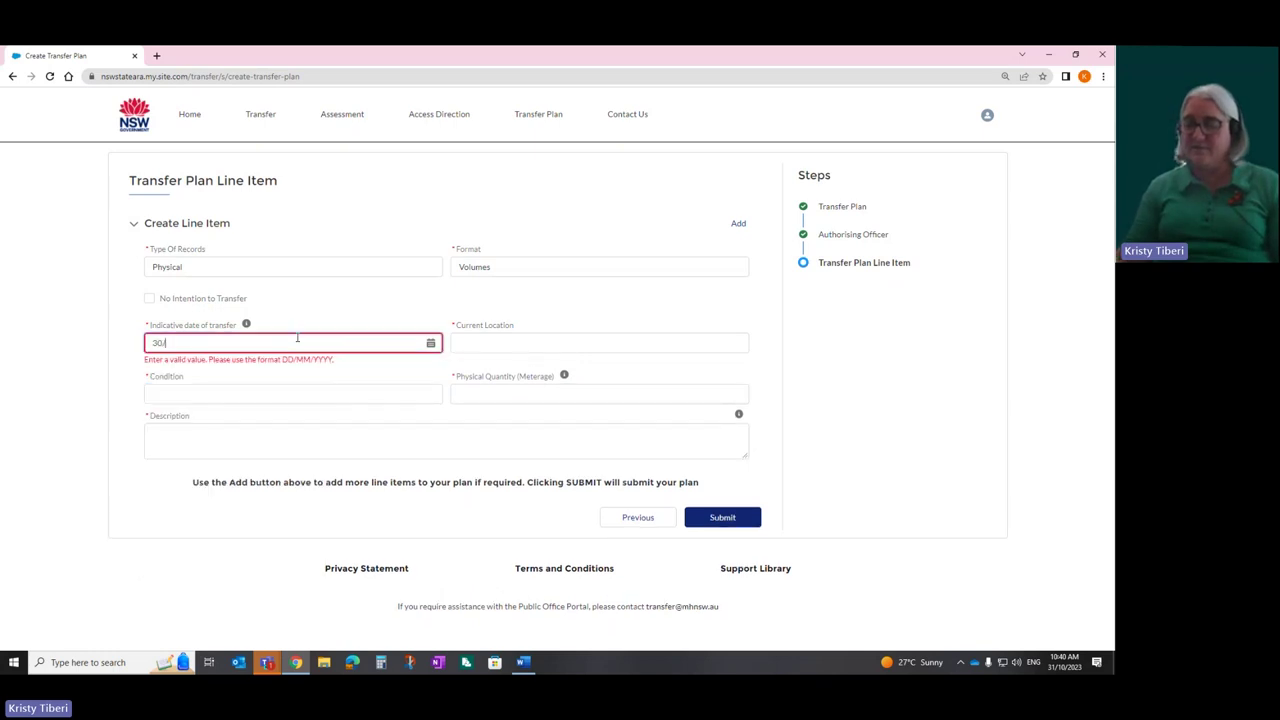
text(06/20)
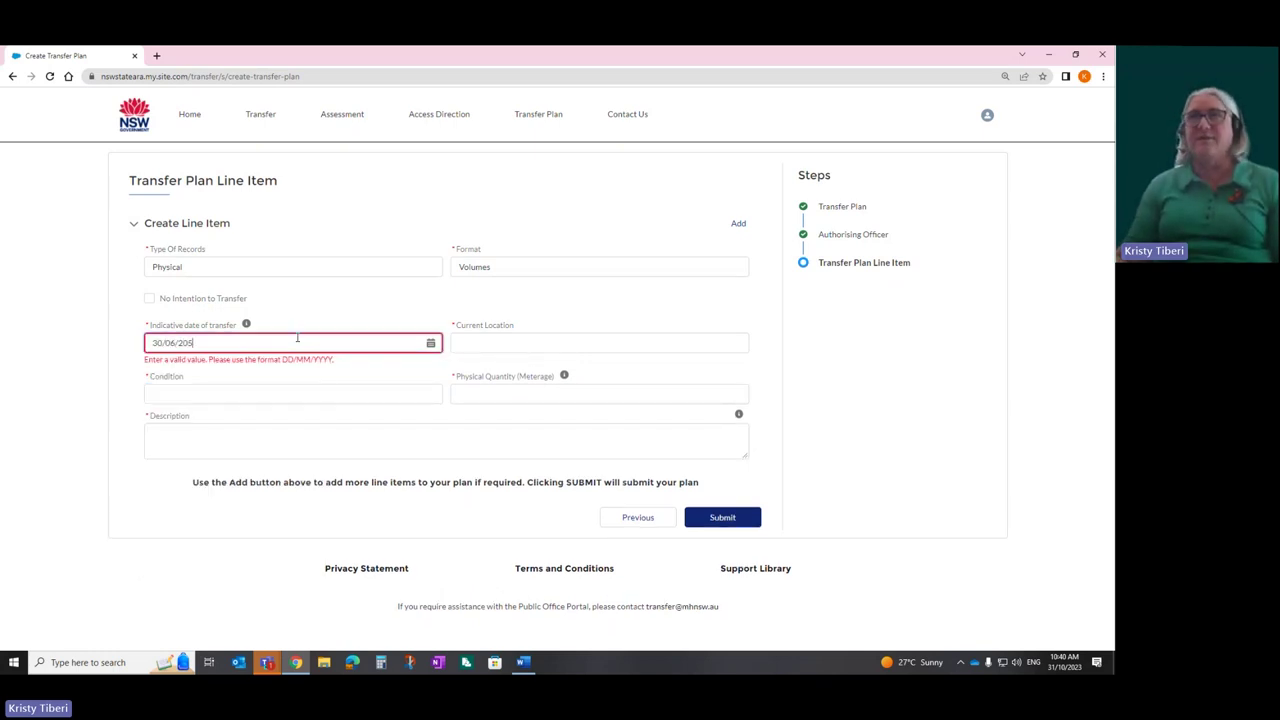
text(25)
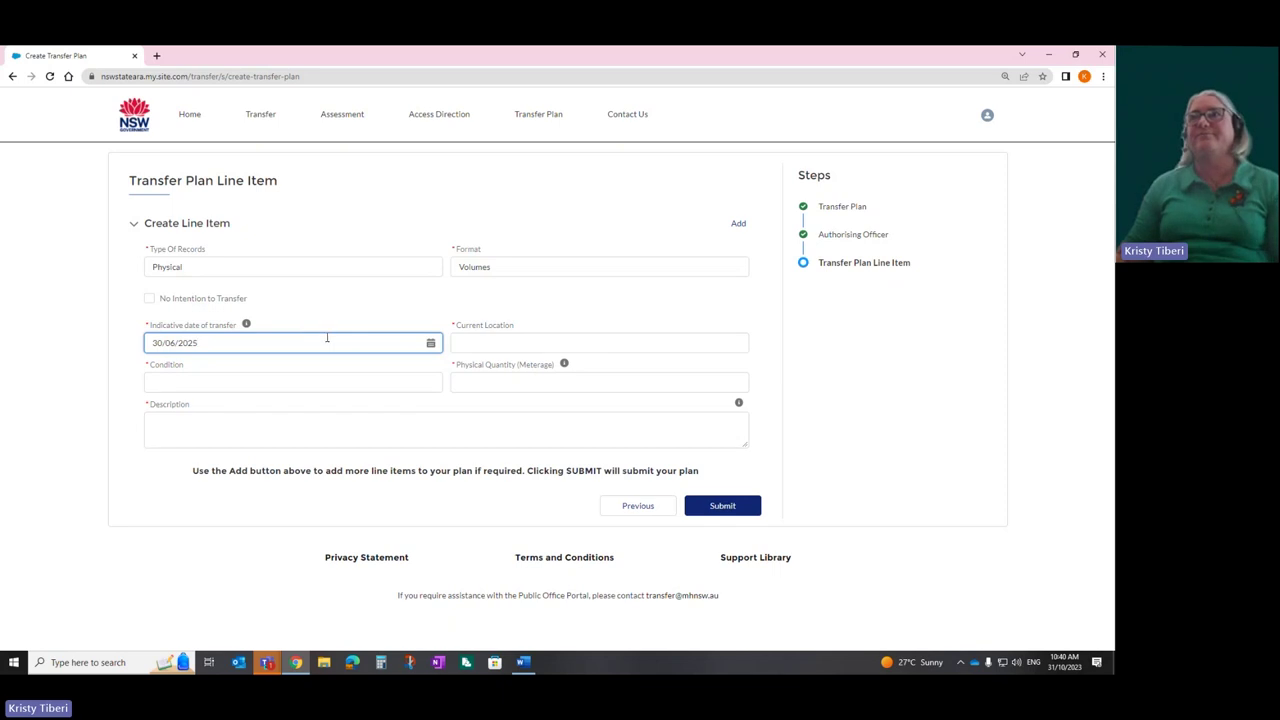
Set the line item's current location to Off Site and its condition to Other Damage (ie. Loose pages or covers, broken spines, torn, rolled)
click(491, 348)
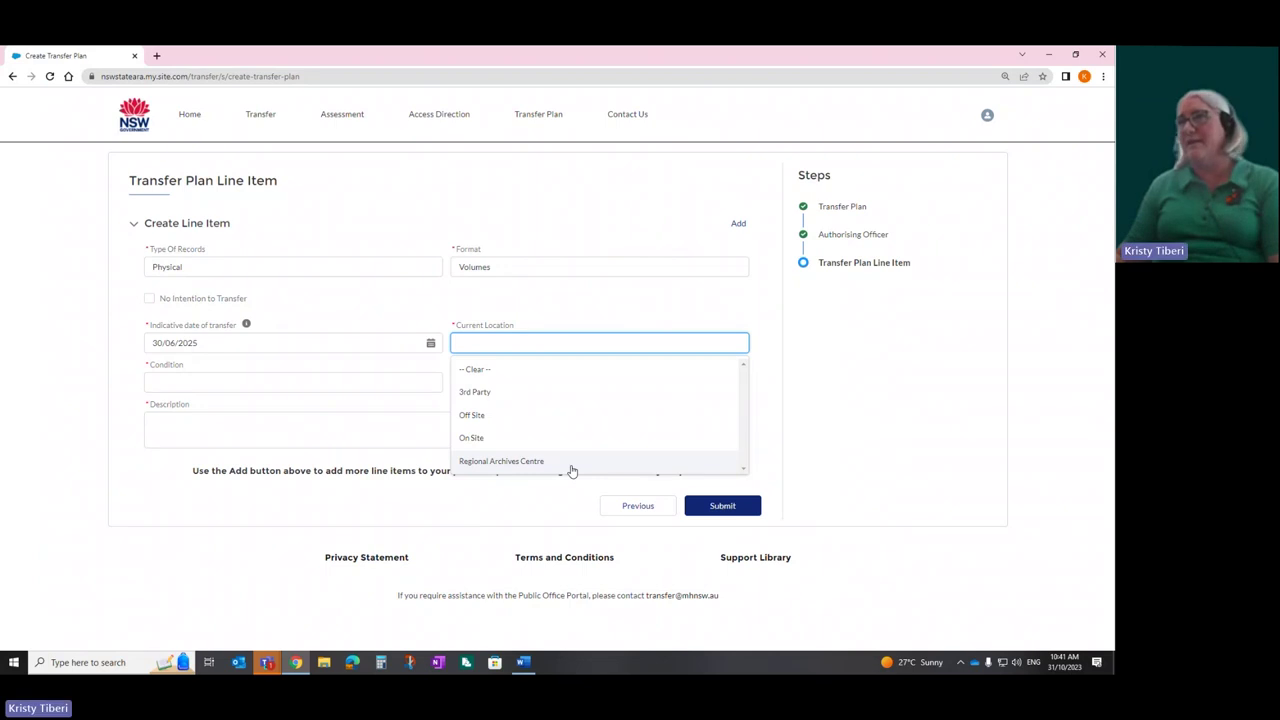
click(481, 416)
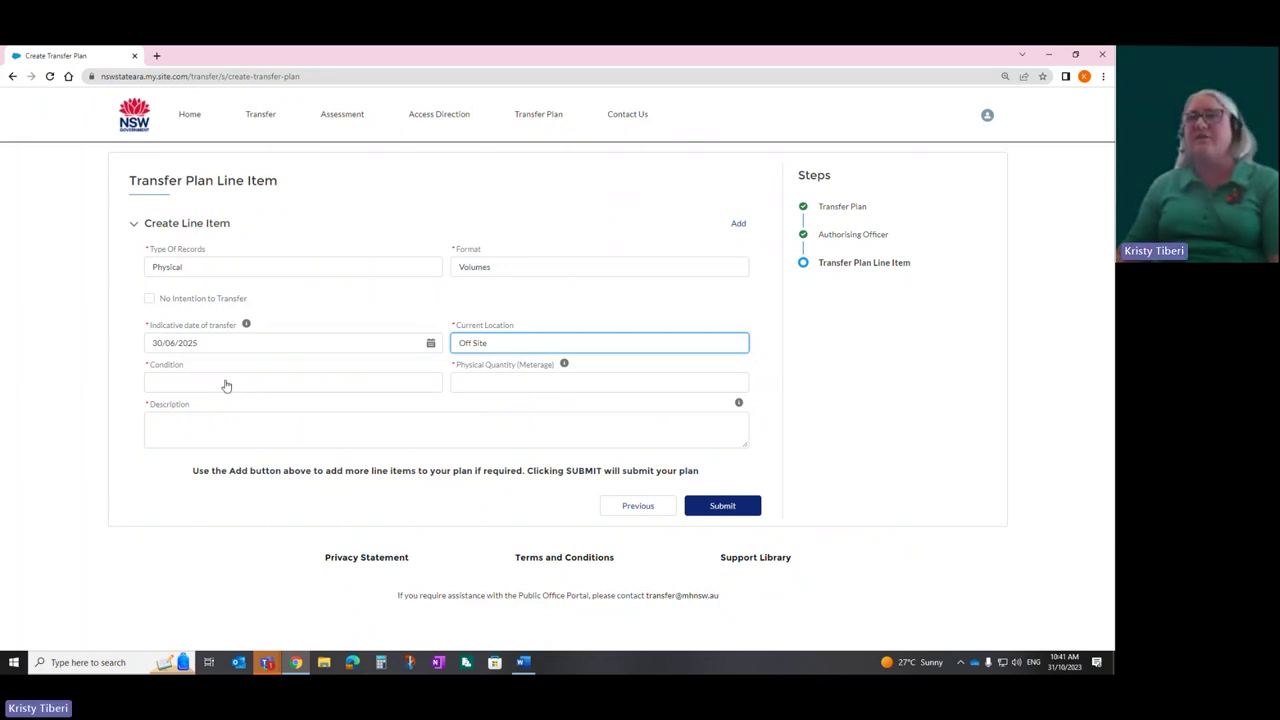
click(421, 388)
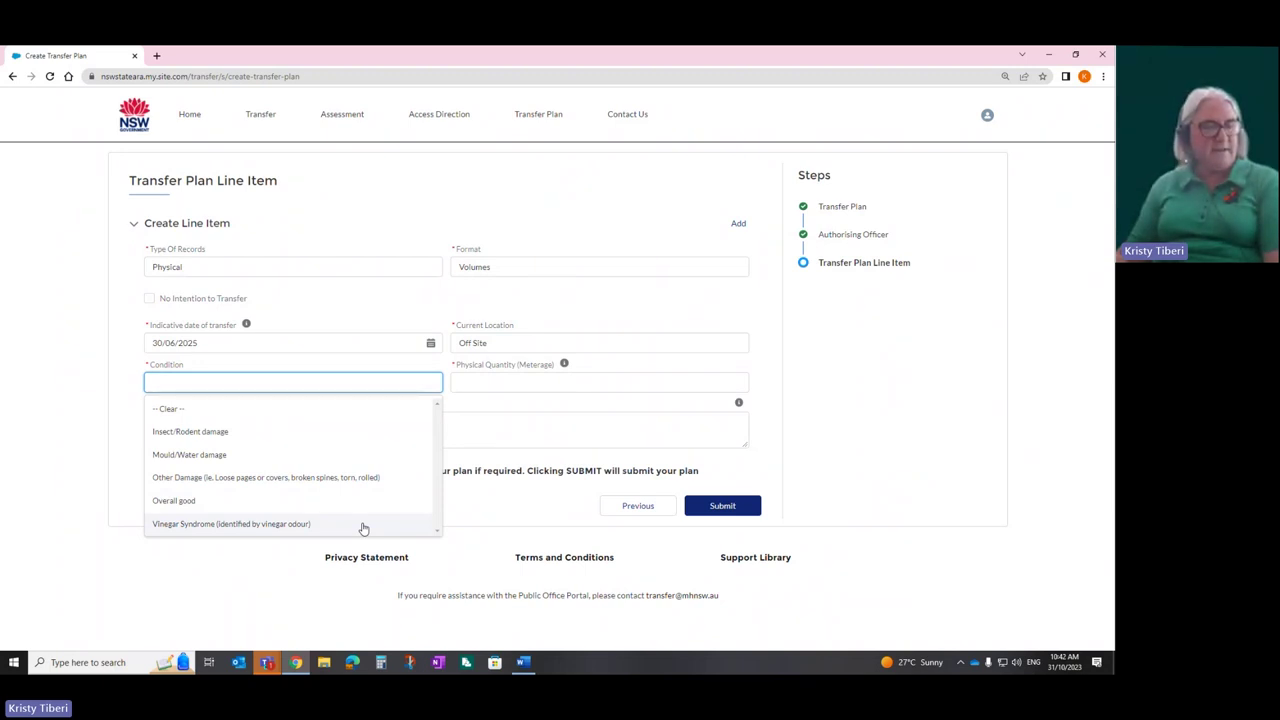
click(306, 484)
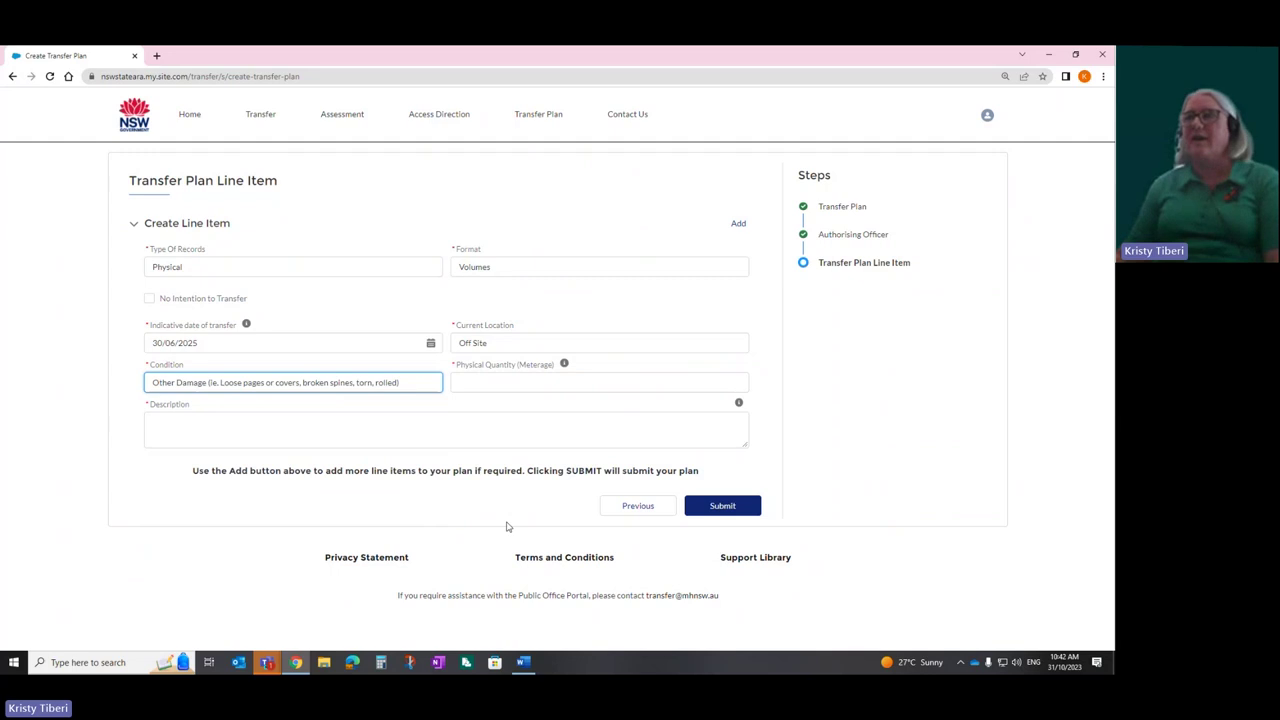
Set the physical volumes line item's physical quantity to 2.0 linear metres
mouse_move(564, 367)
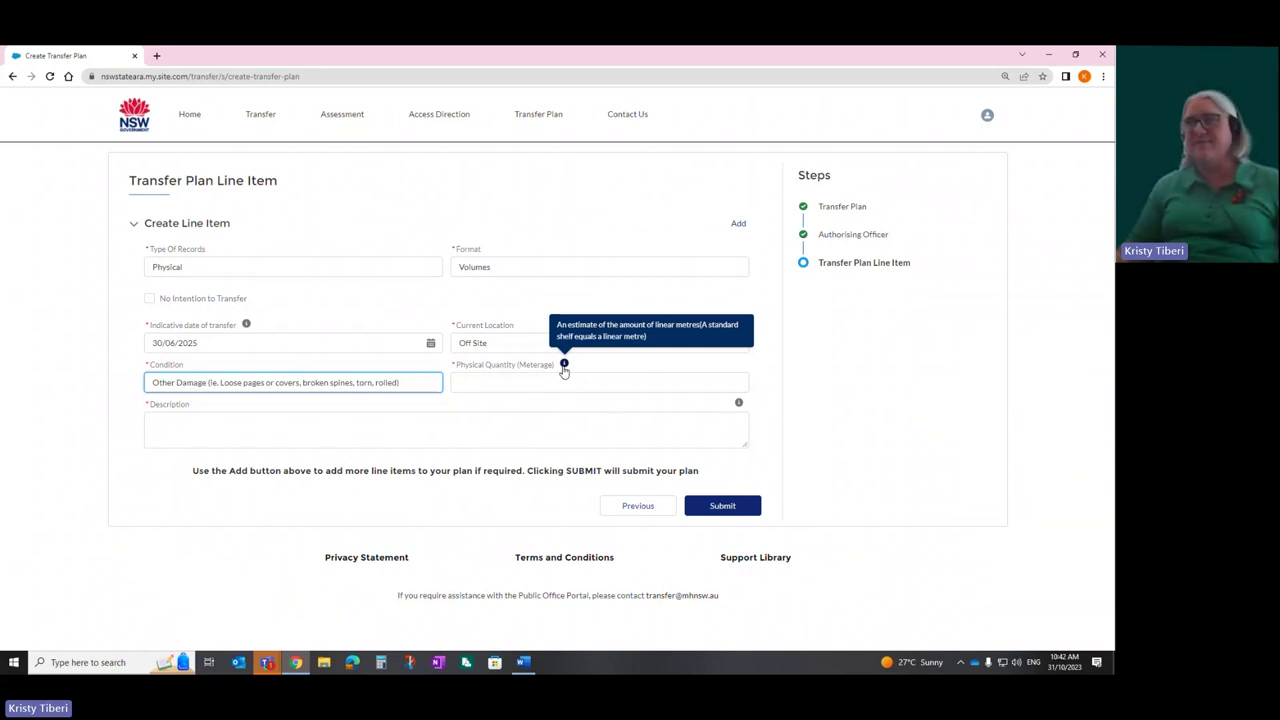
click(558, 383)
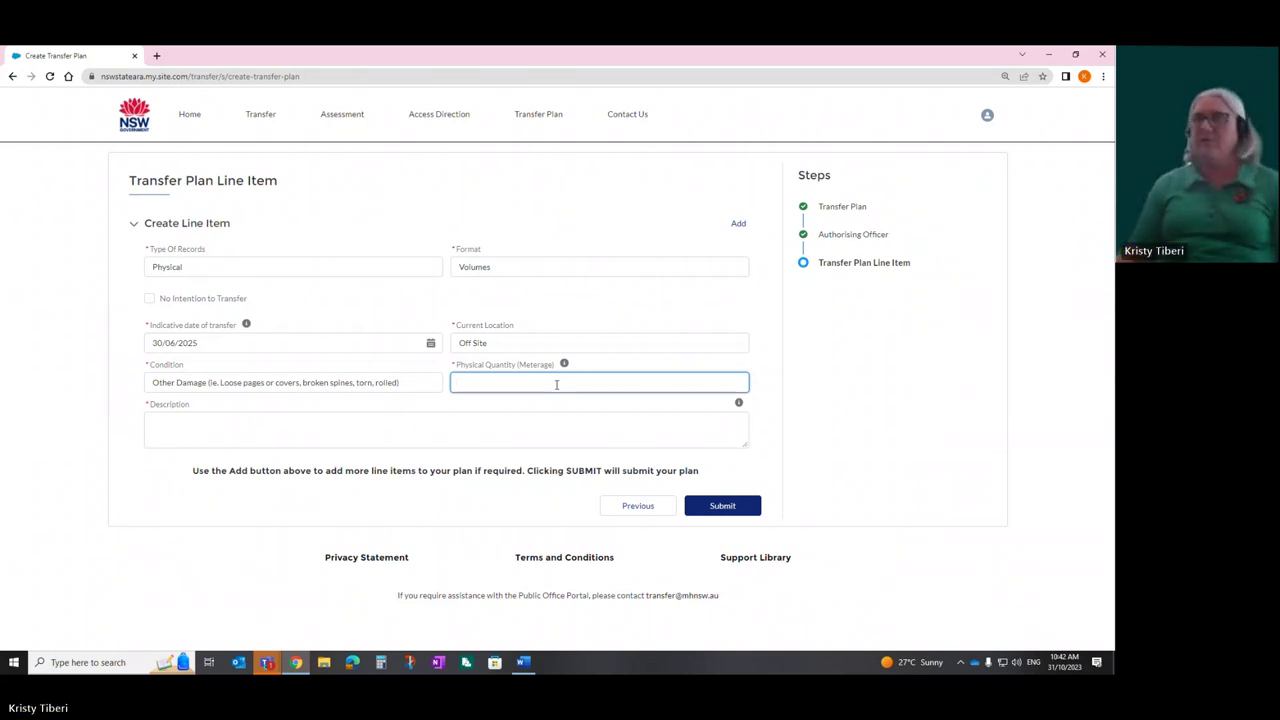
text(2.0)
Enter "Accession Registers - State Archives Collection 1976-1989 FA402-1.2.1" as the physical line item's description
click(532, 423)
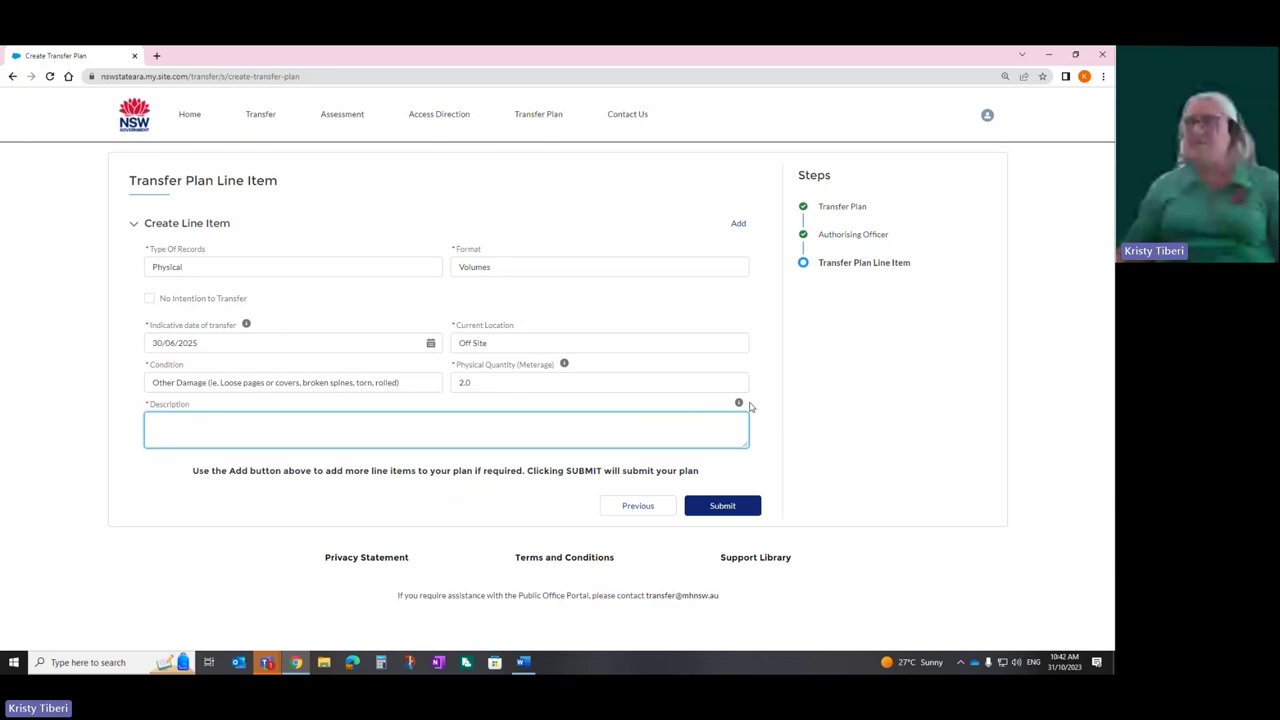
mouse_move(740, 407)
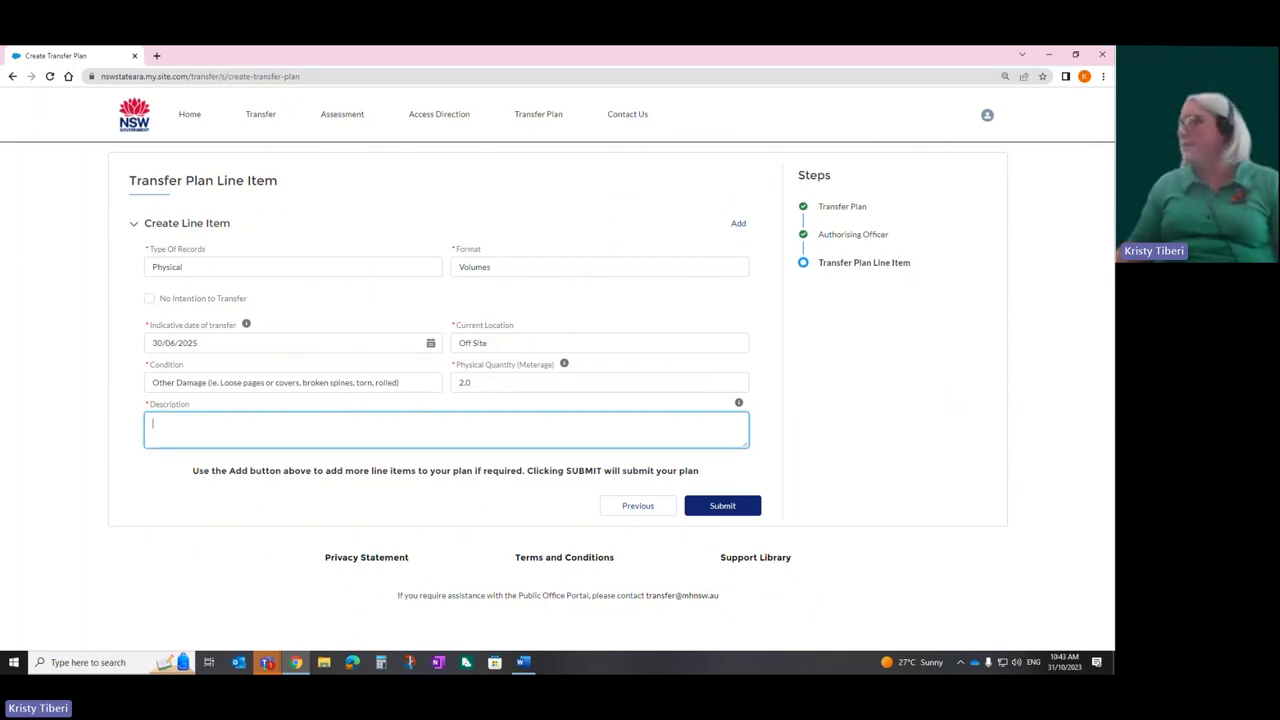
key(alt+Tab)
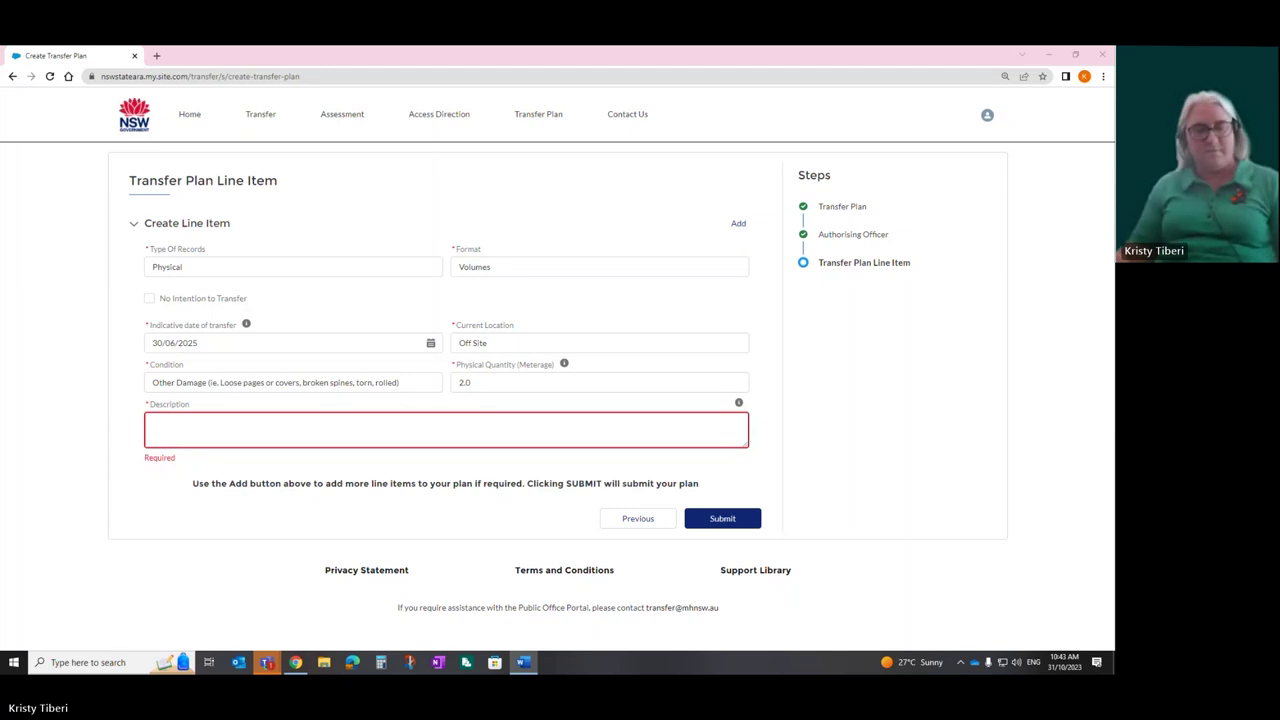
click(266, 425)
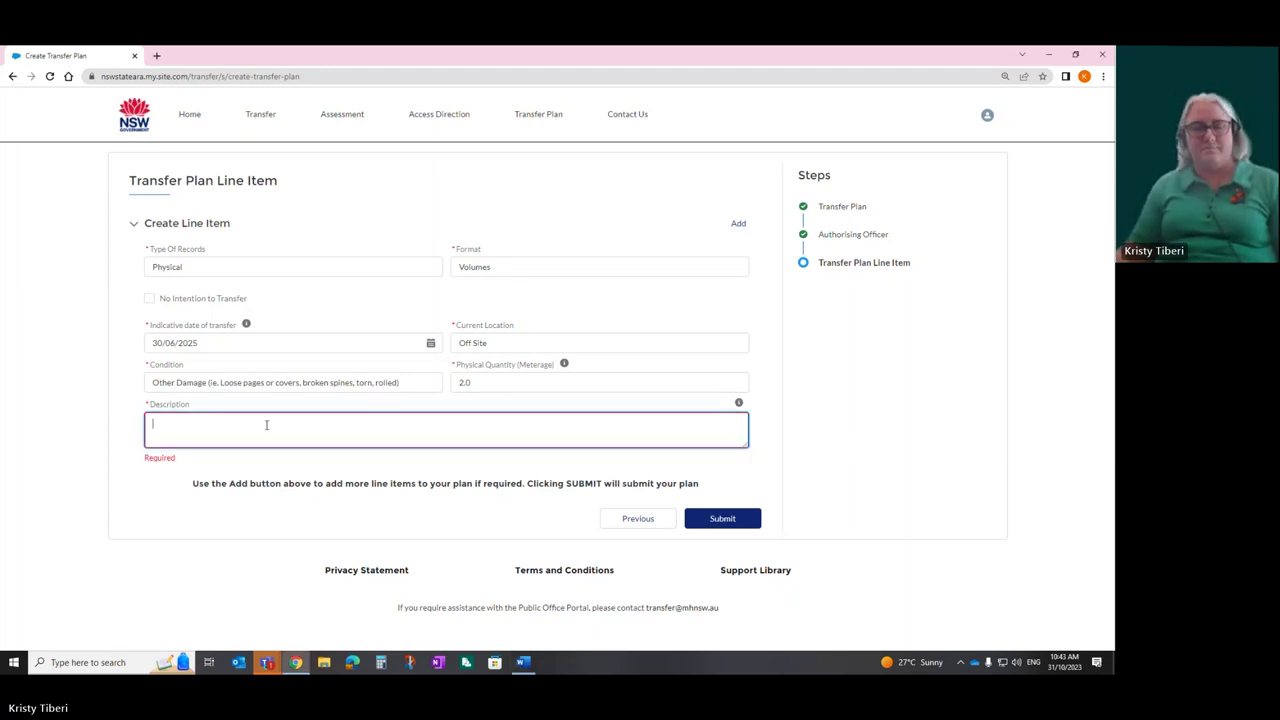
text(Accession Registers - State Archives Collection 1976-1989 FA402-1.2.1)
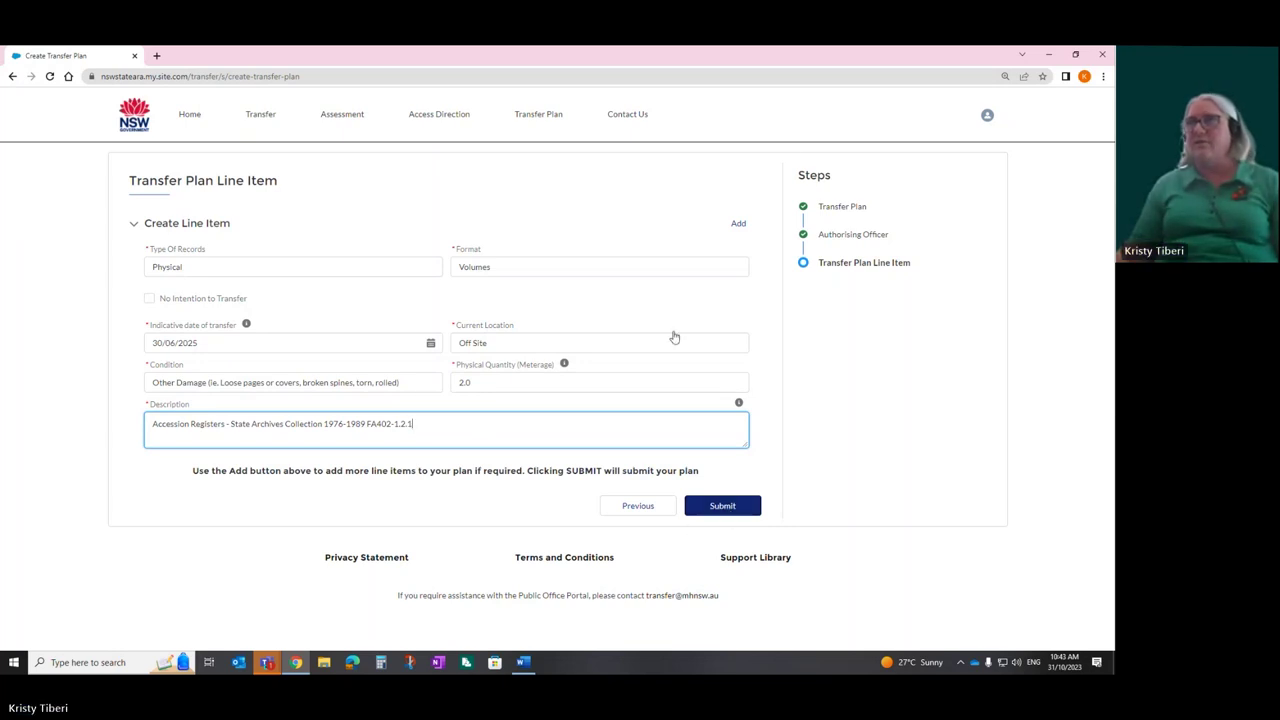
Add a second line item with Digital as its type of records and Electronic Record Management System (EDRMS) as its format
click(738, 224)
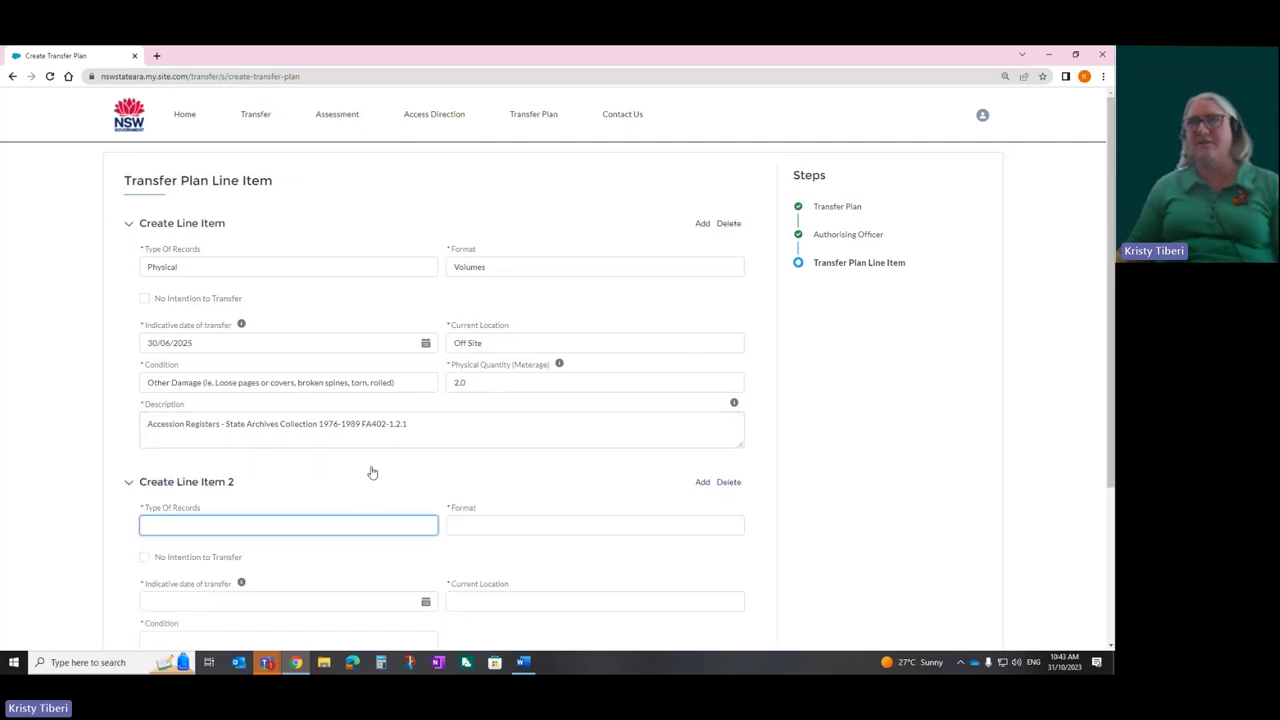
scroll(380, 486, down, 3)
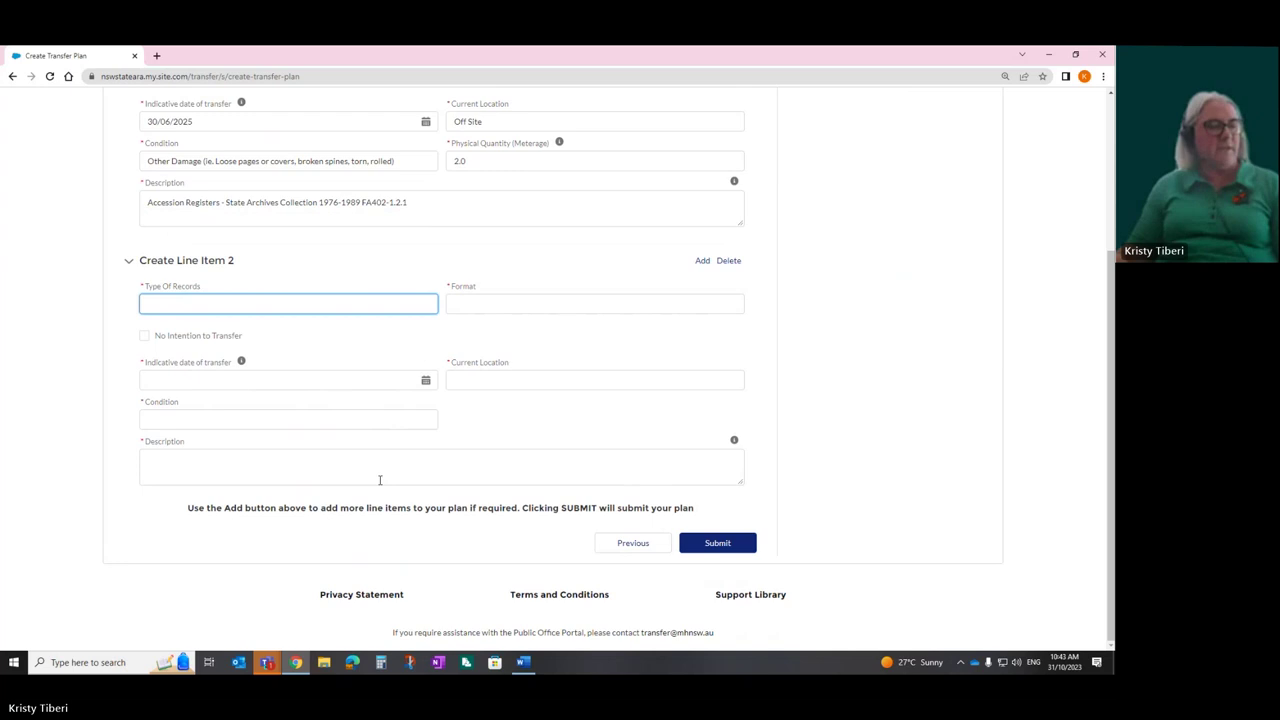
click(363, 305)
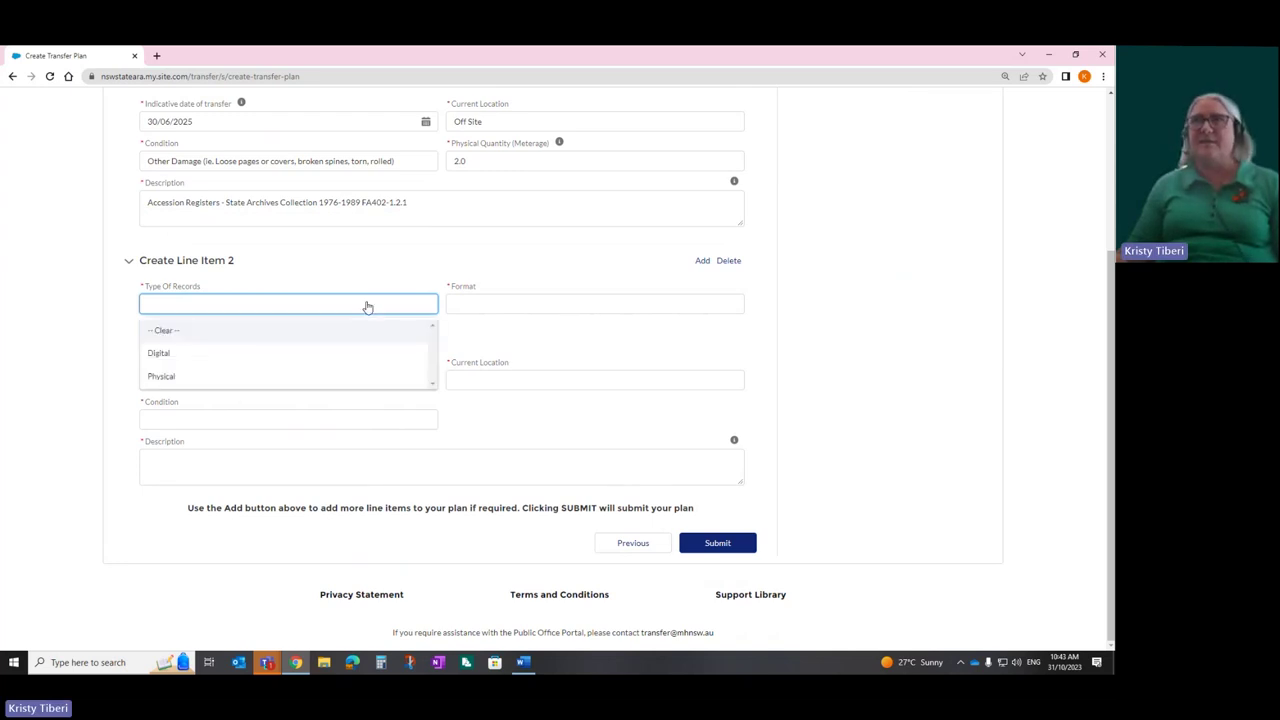
click(338, 351)
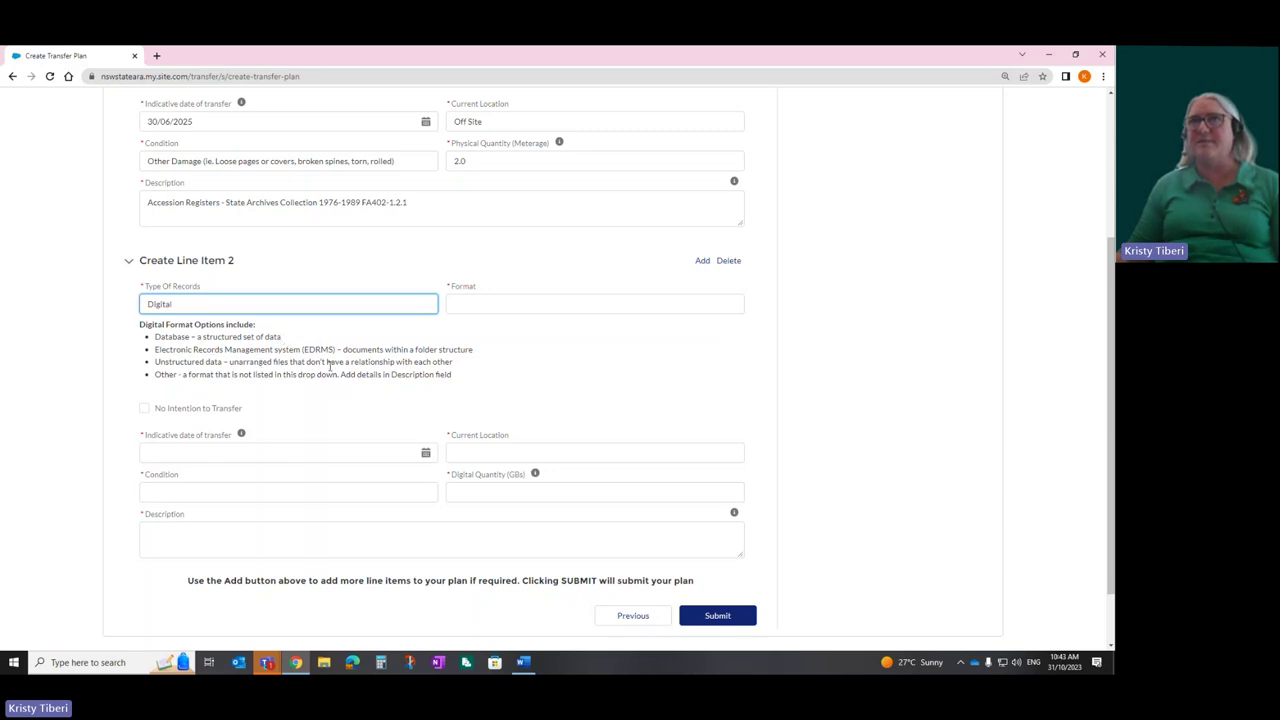
click(533, 304)
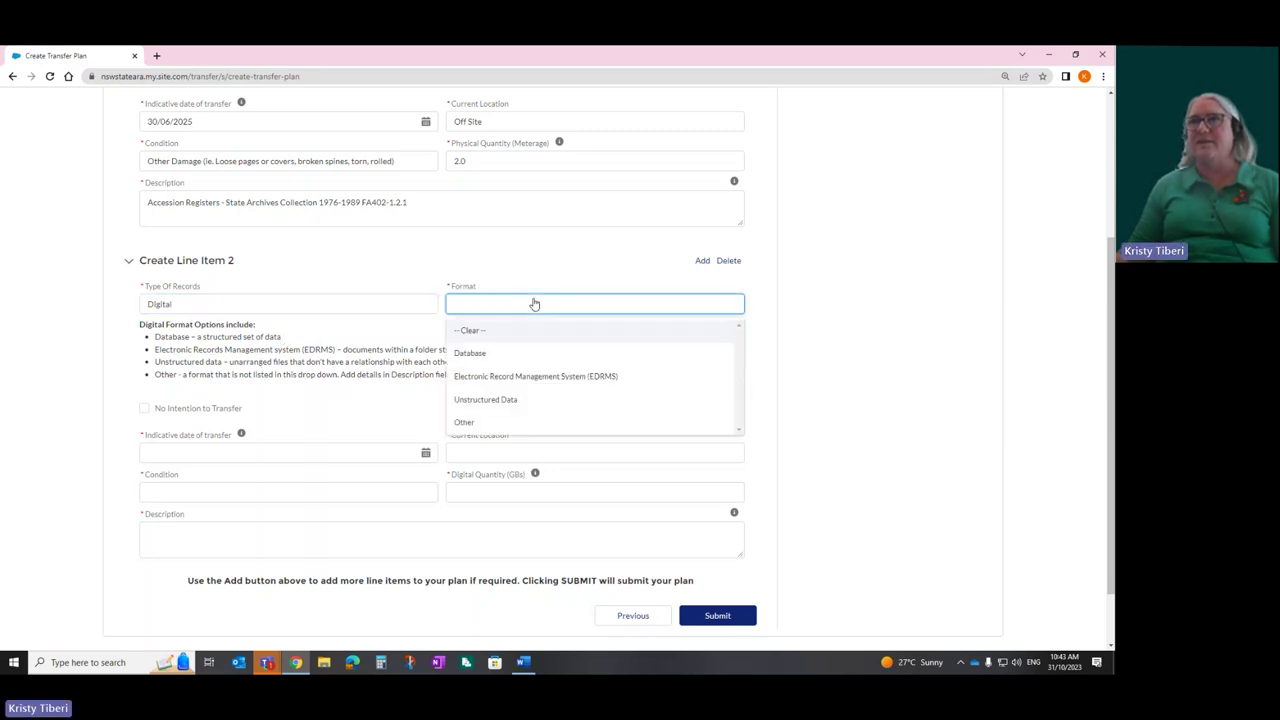
click(646, 377)
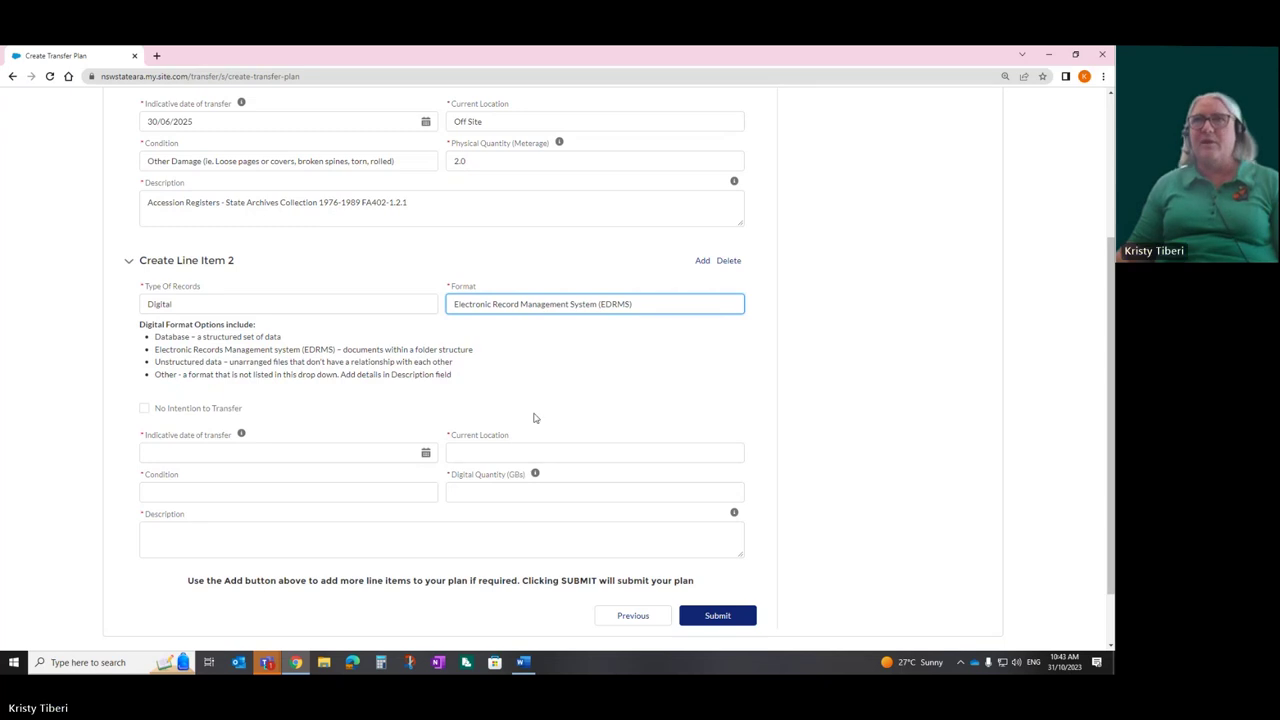
Mark the digital line item as No Intention to Transfer and set its current location to NSW GOVDC
click(229, 410)
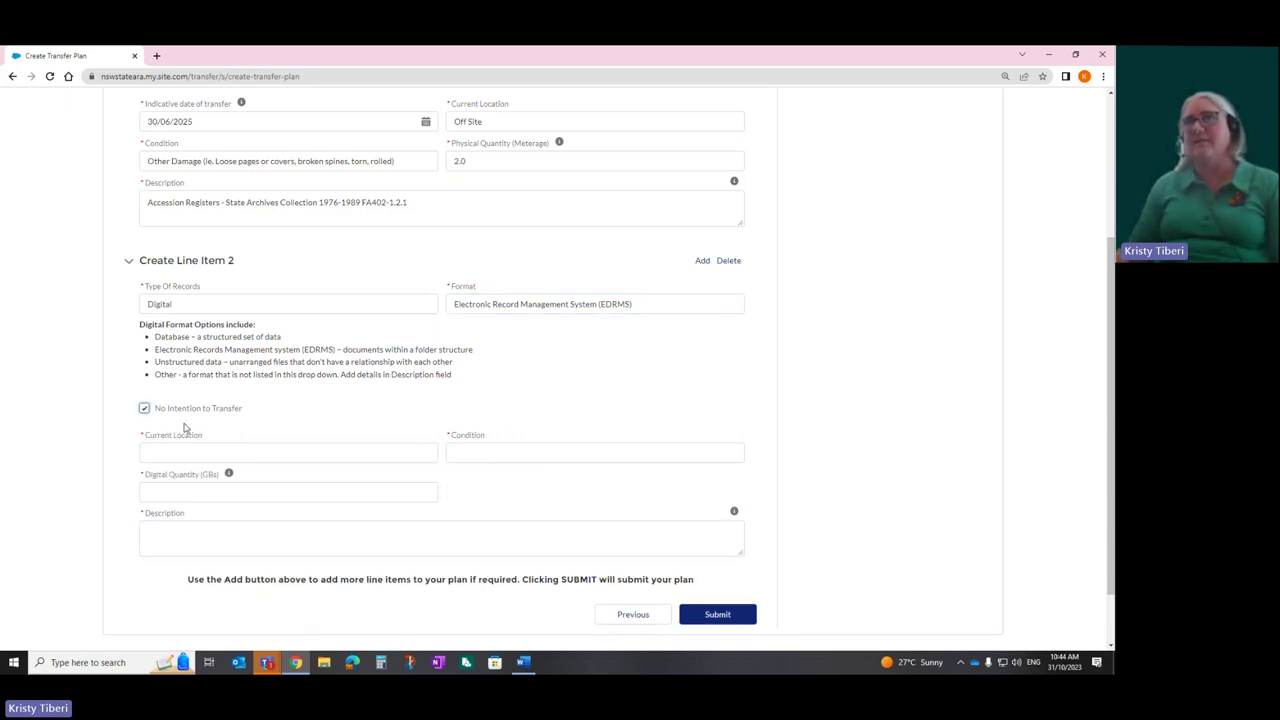
click(325, 455)
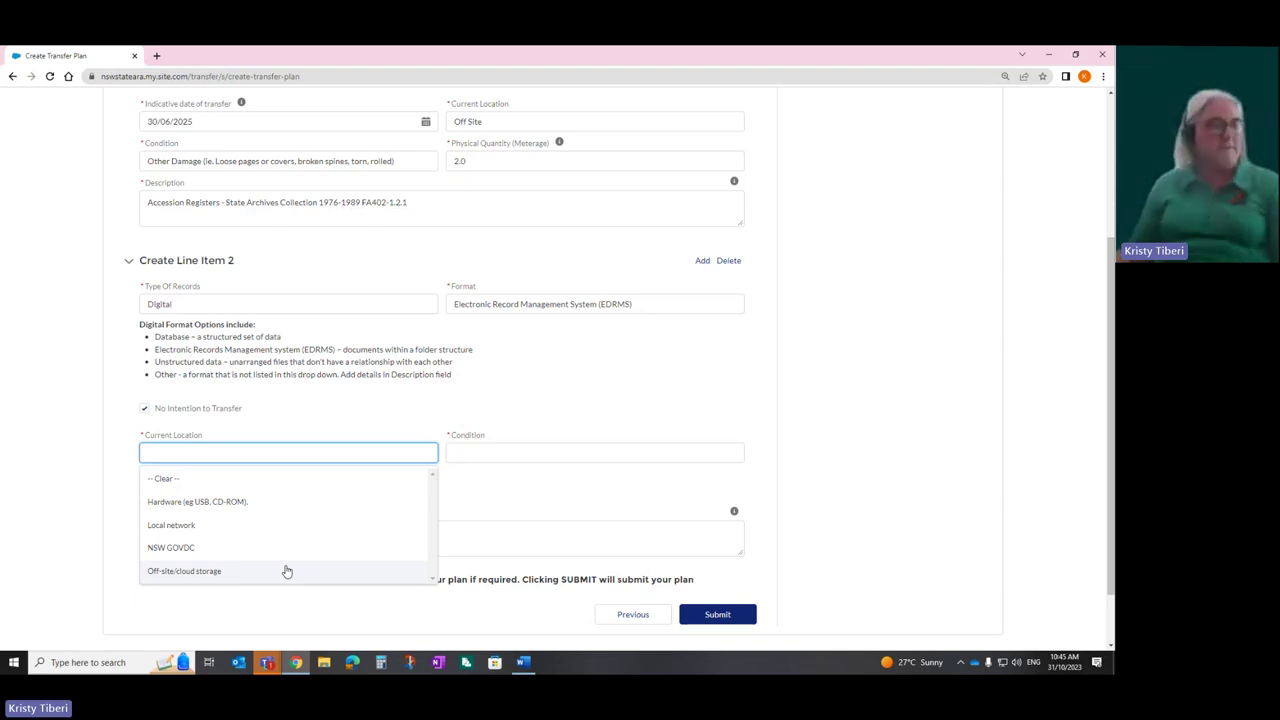
click(190, 546)
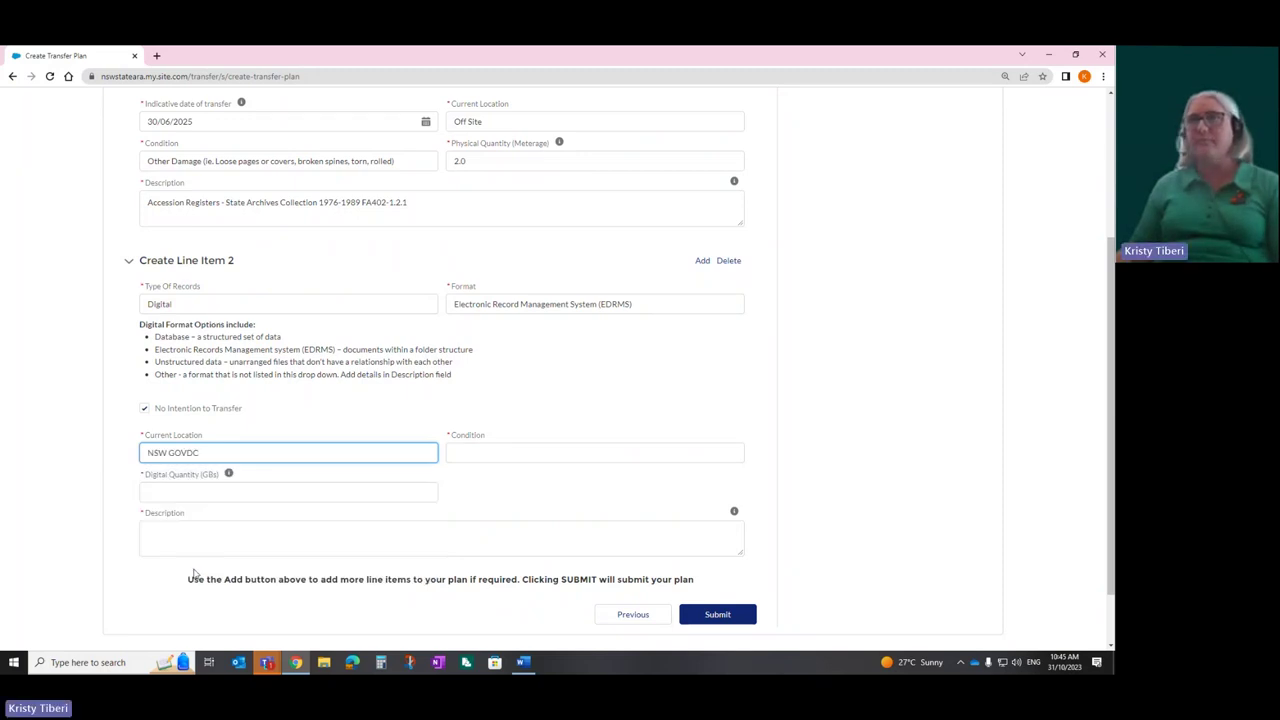
Set the digital line item's condition to Currently in use and its digital quantity to 6 GB
click(520, 455)
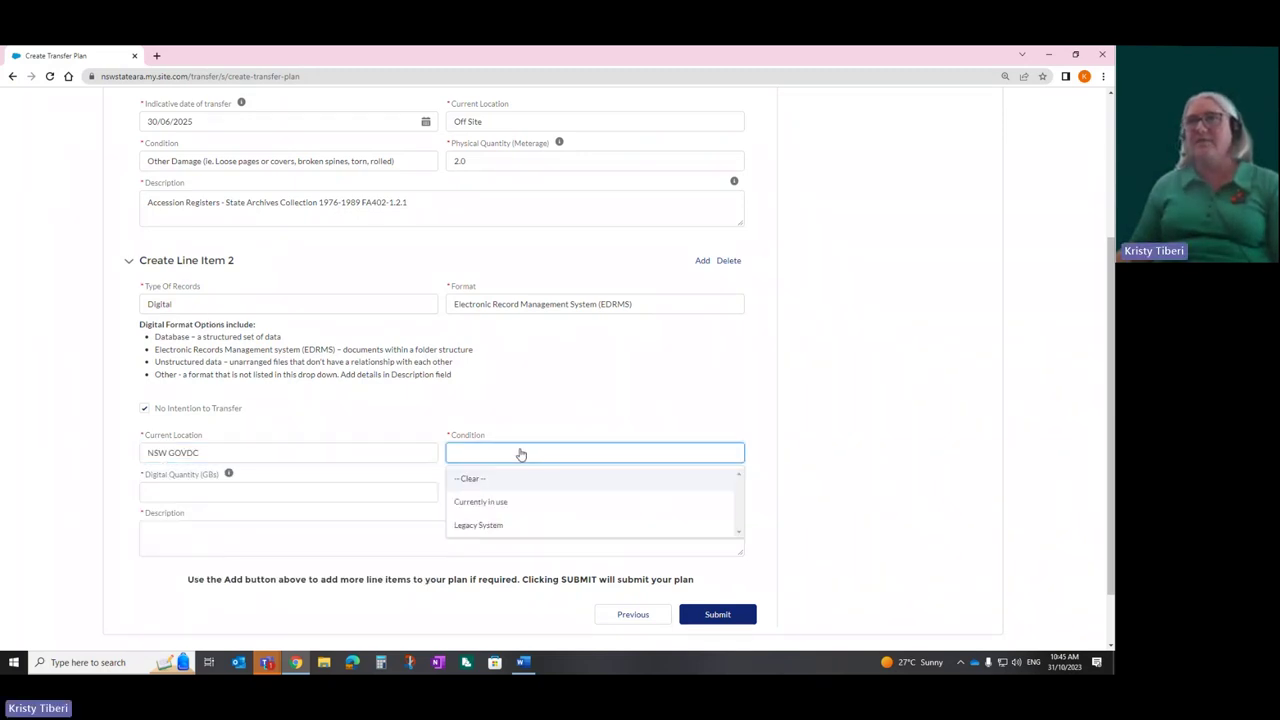
click(509, 508)
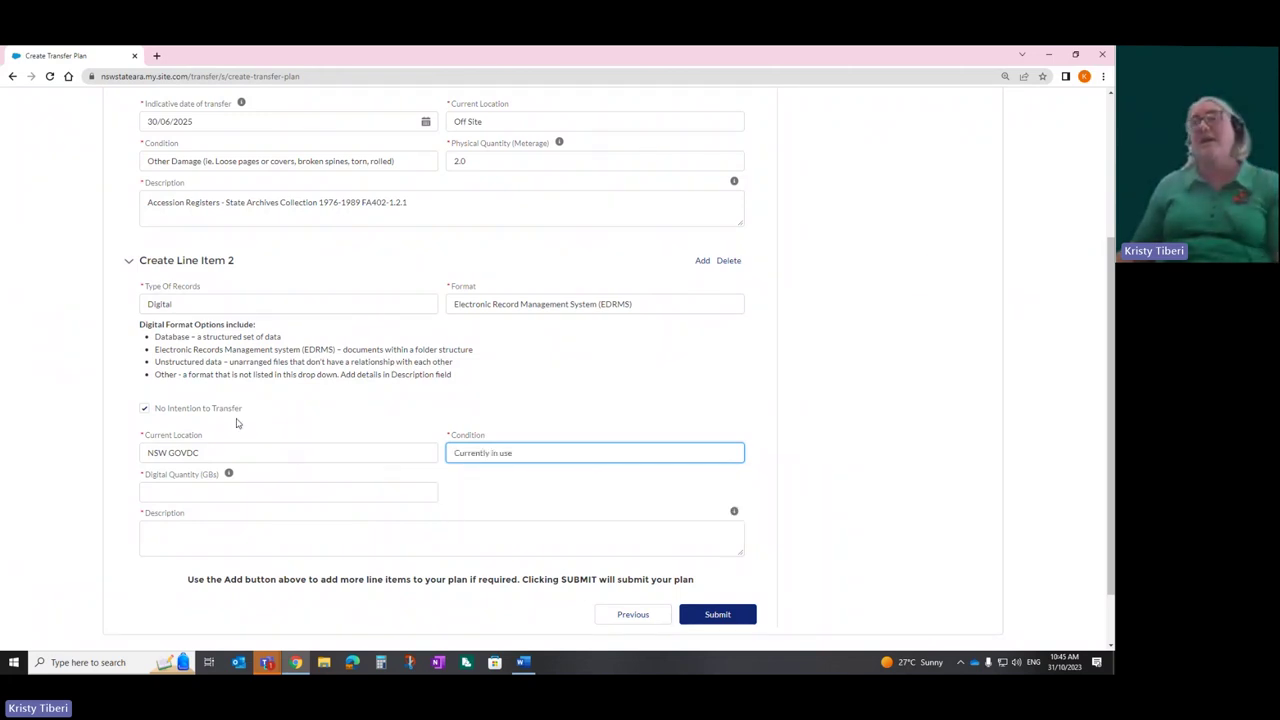
click(531, 457)
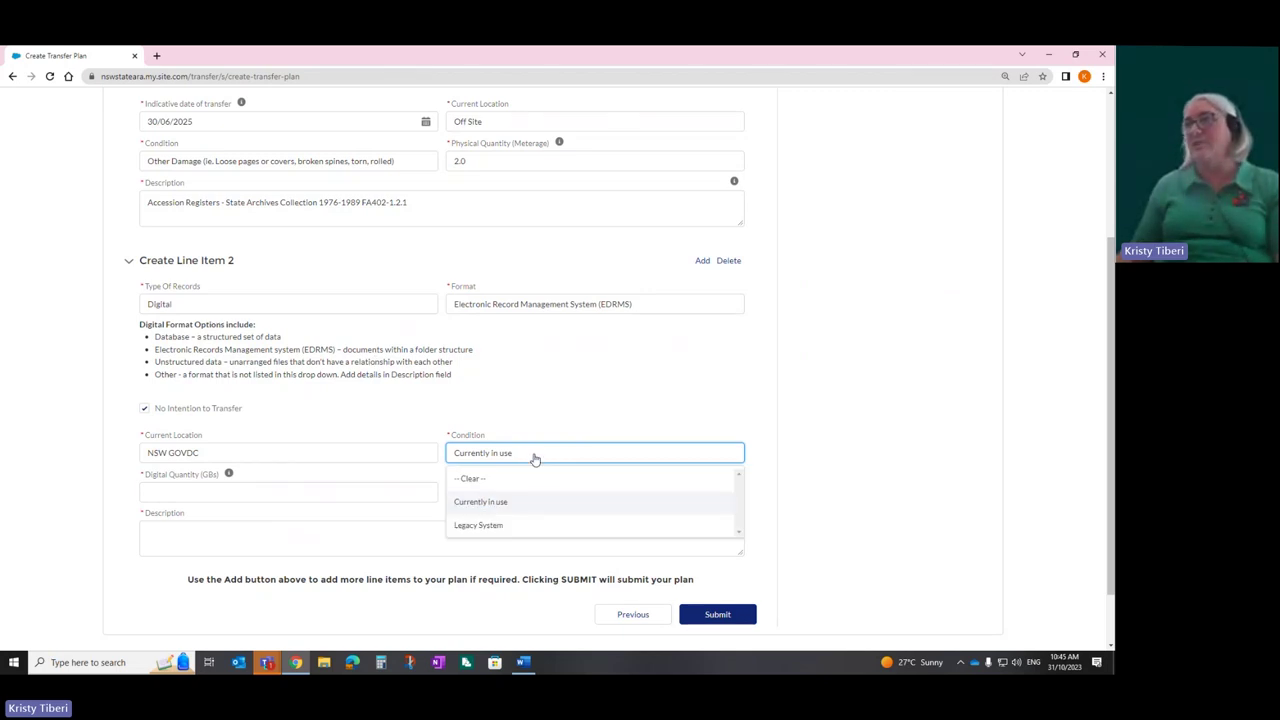
click(535, 458)
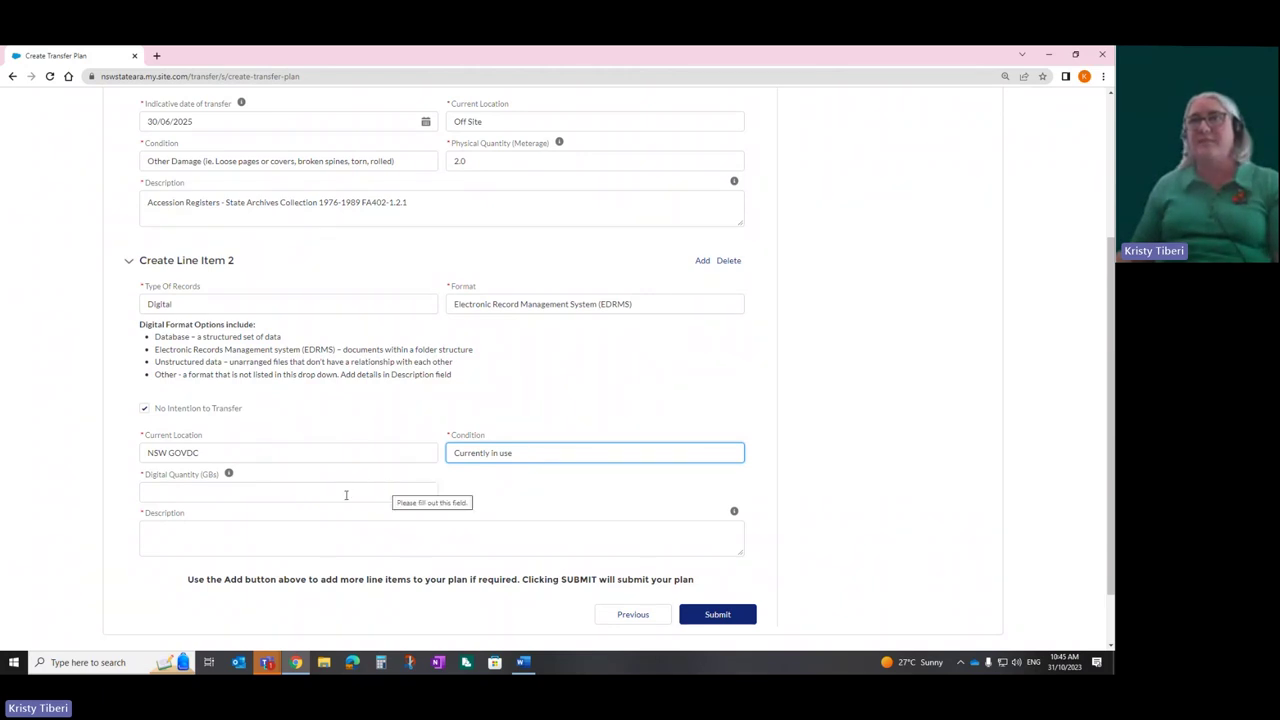
mouse_move(232, 481)
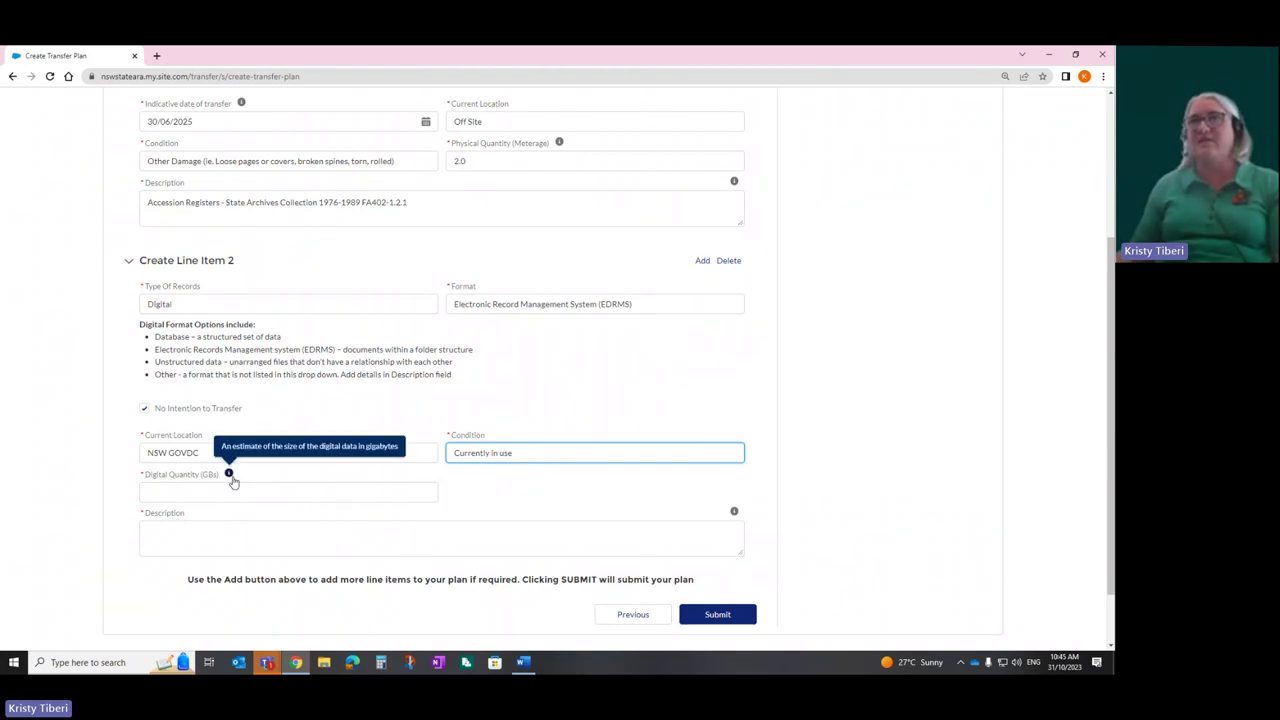
click(362, 494)
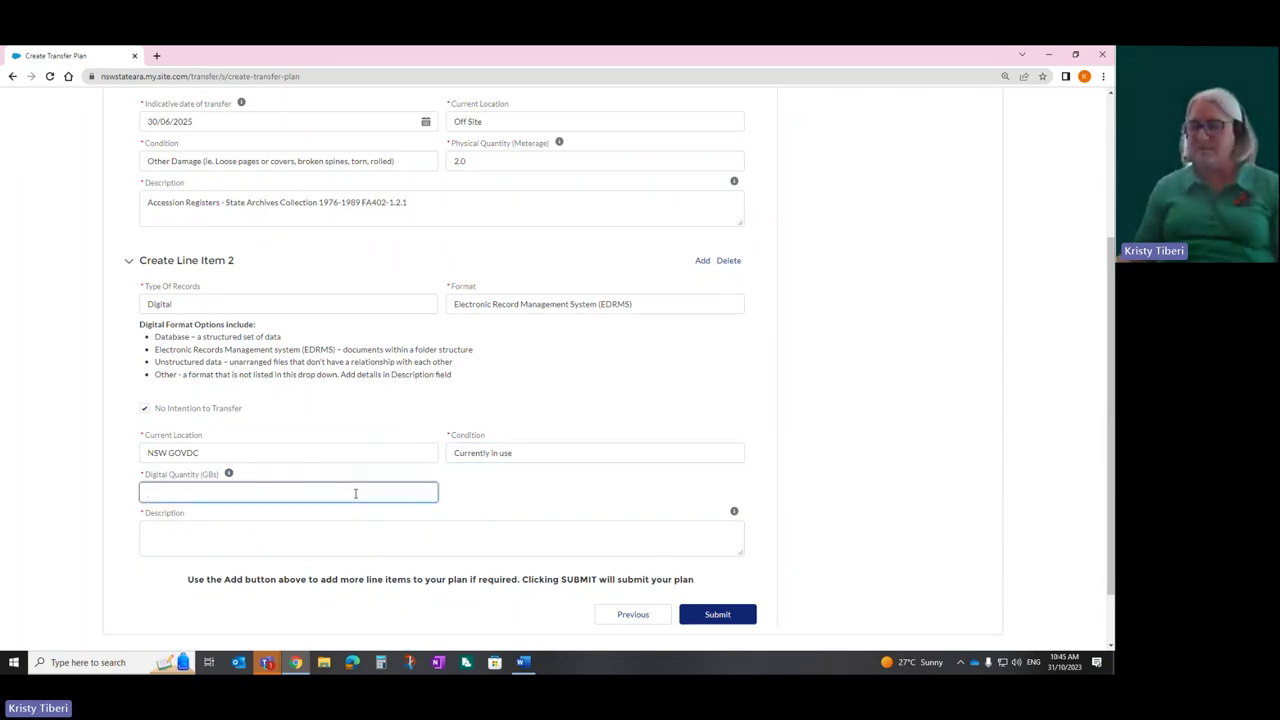
text(6)
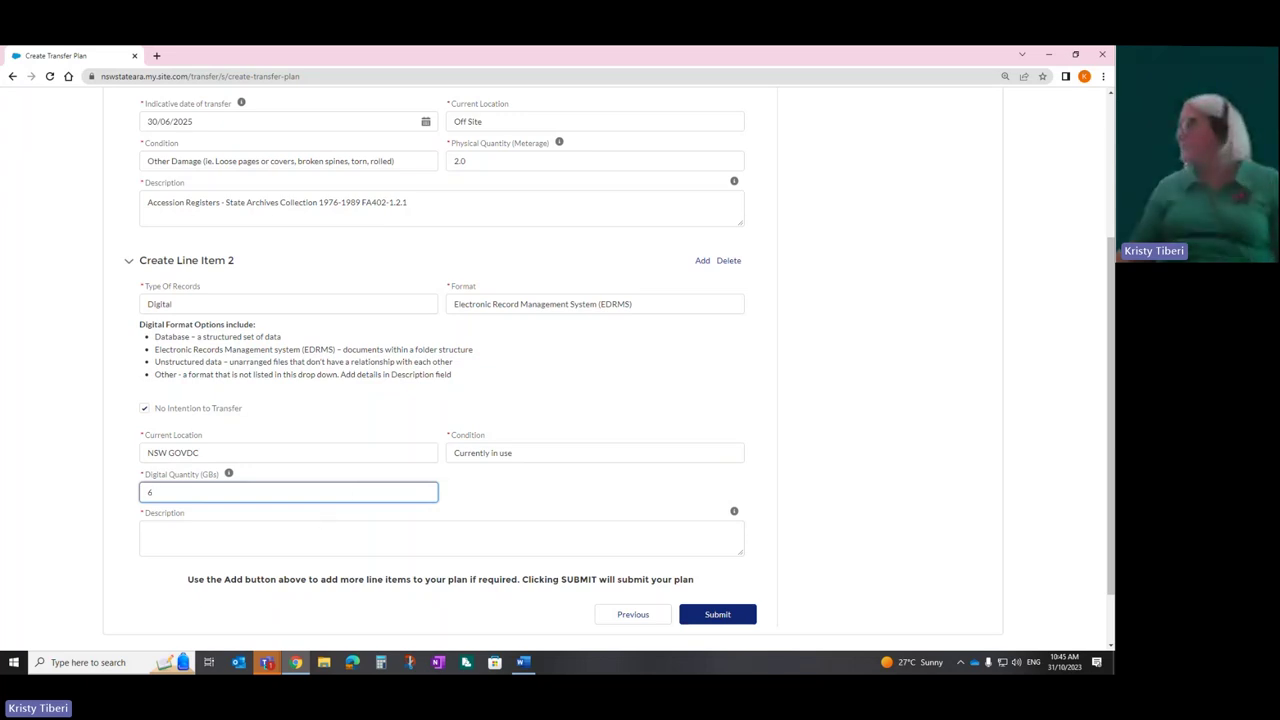
Describe the second item as "CM files relating to the approval to transfer material into the State Archives Collection 2000-2010 FA402-1.2.1" and submit the plan
key(alt+Tab)
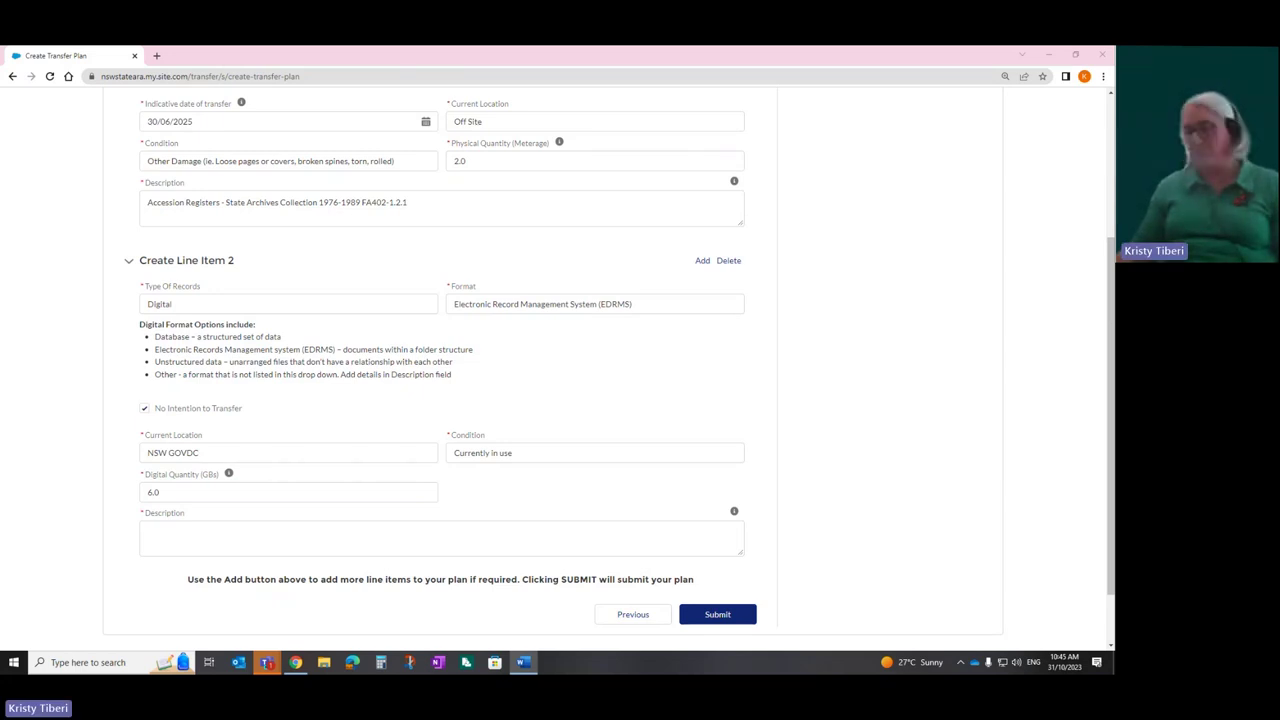
click(505, 533)
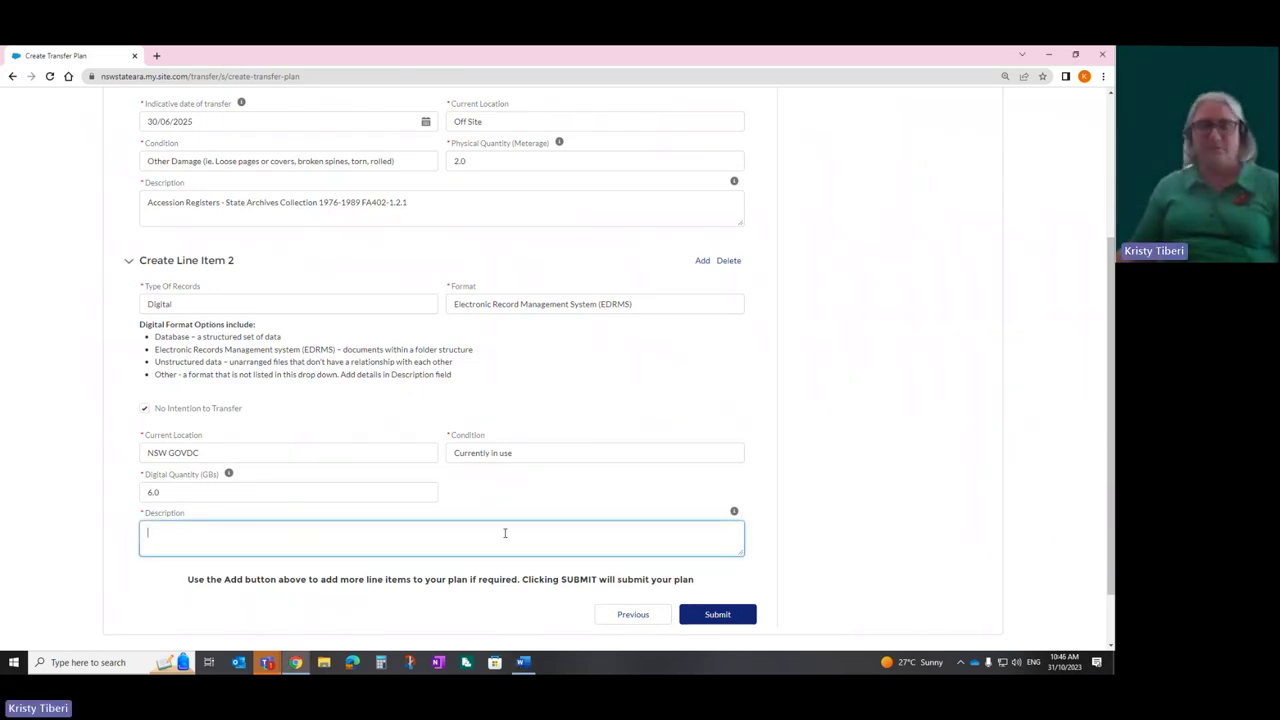
text(26. CM files relating to the approval to transfer material into the State Archives Collection 2000-2010 FA402-1.2.1)
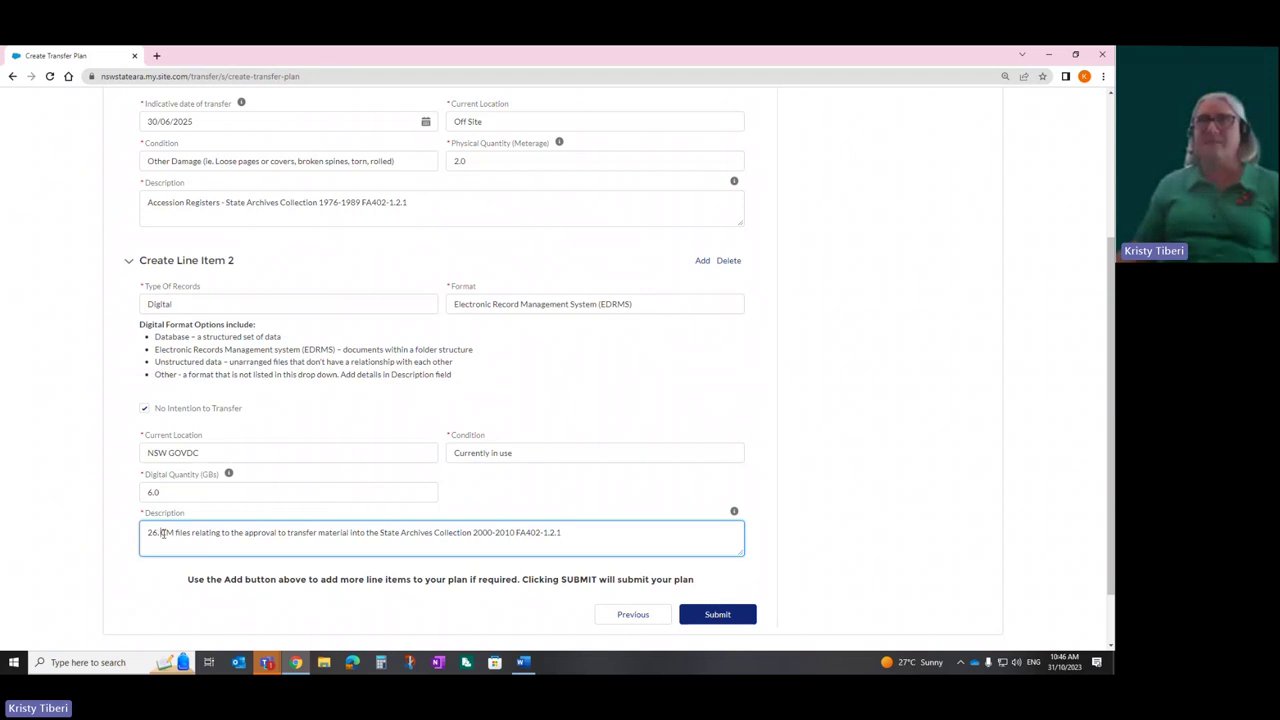
key(BackSpace)
key(BackSpace)
key(BackSpace)
key(BackSpace)
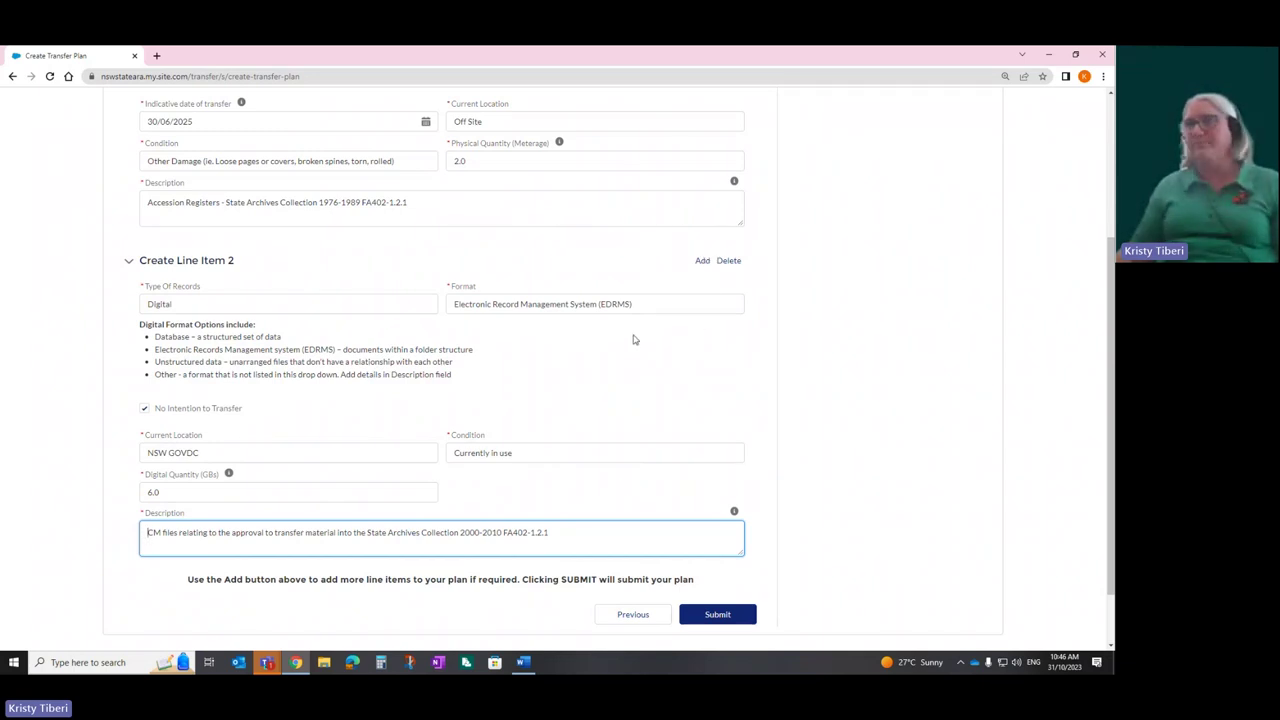
click(719, 614)
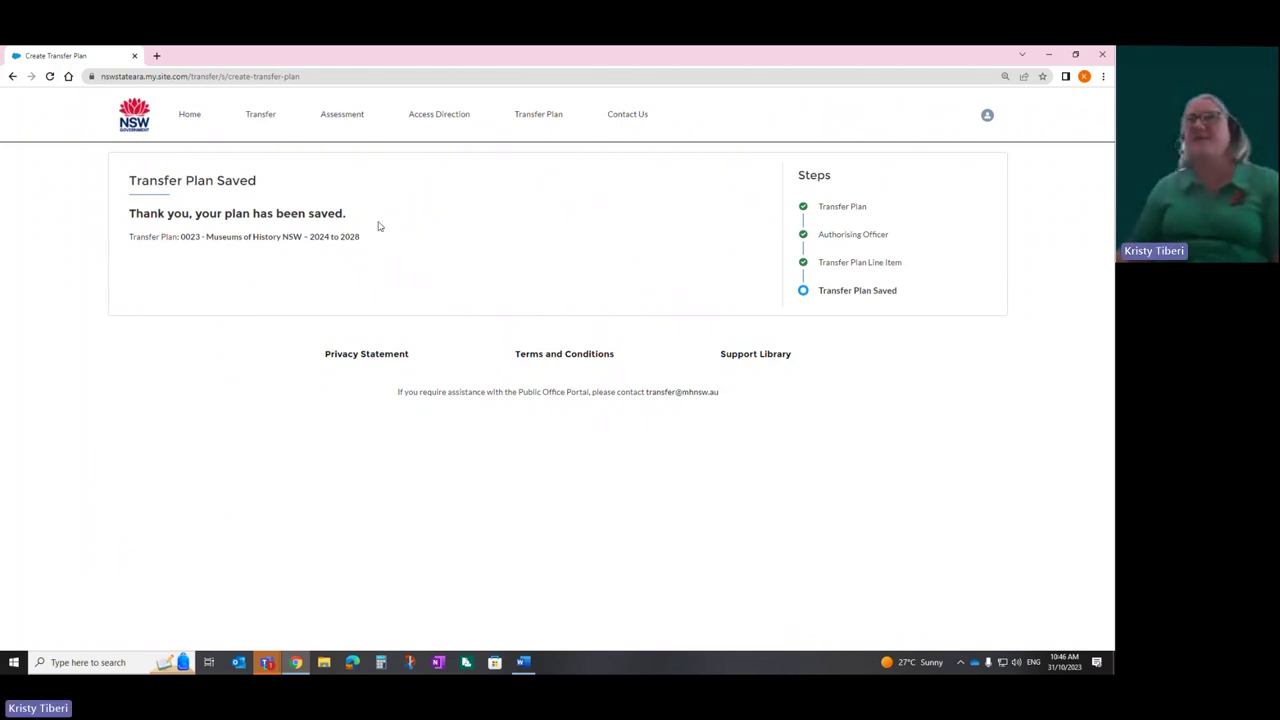
Go to the list of existing transfer plans and open the Museums of History NSW – 2024 to 2028 plan
click(190, 118)
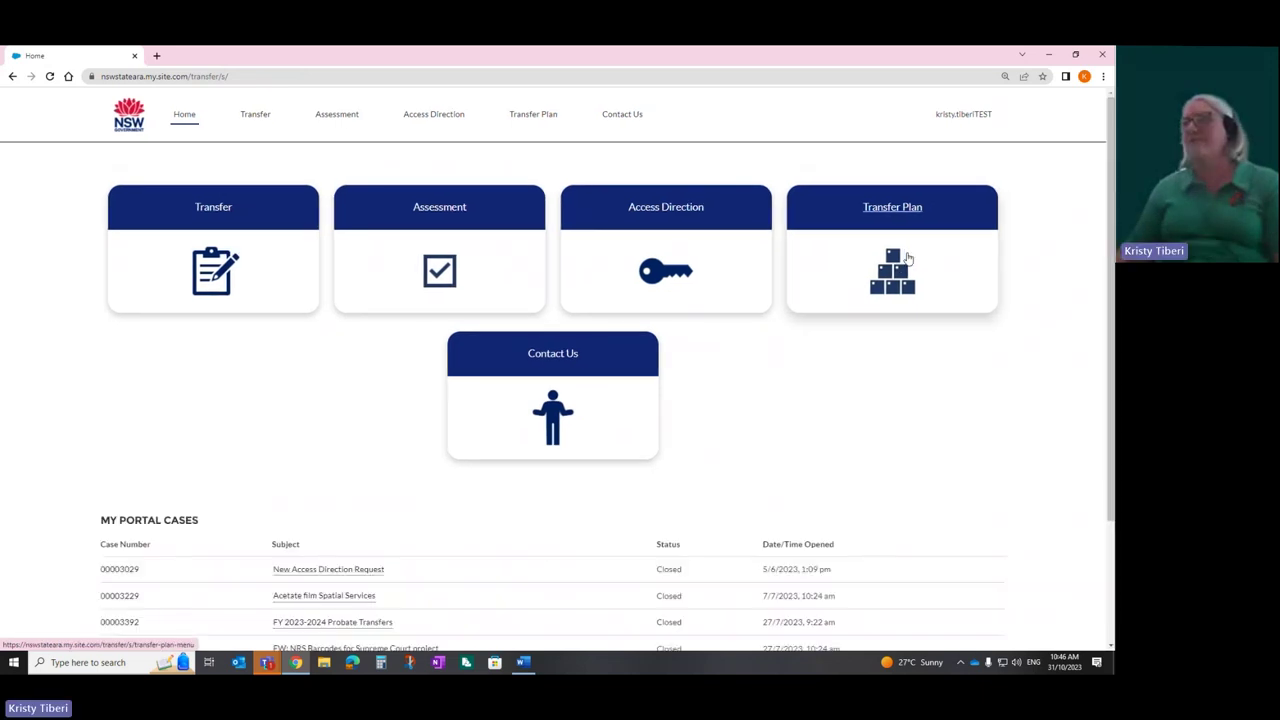
click(908, 258)
click(706, 268)
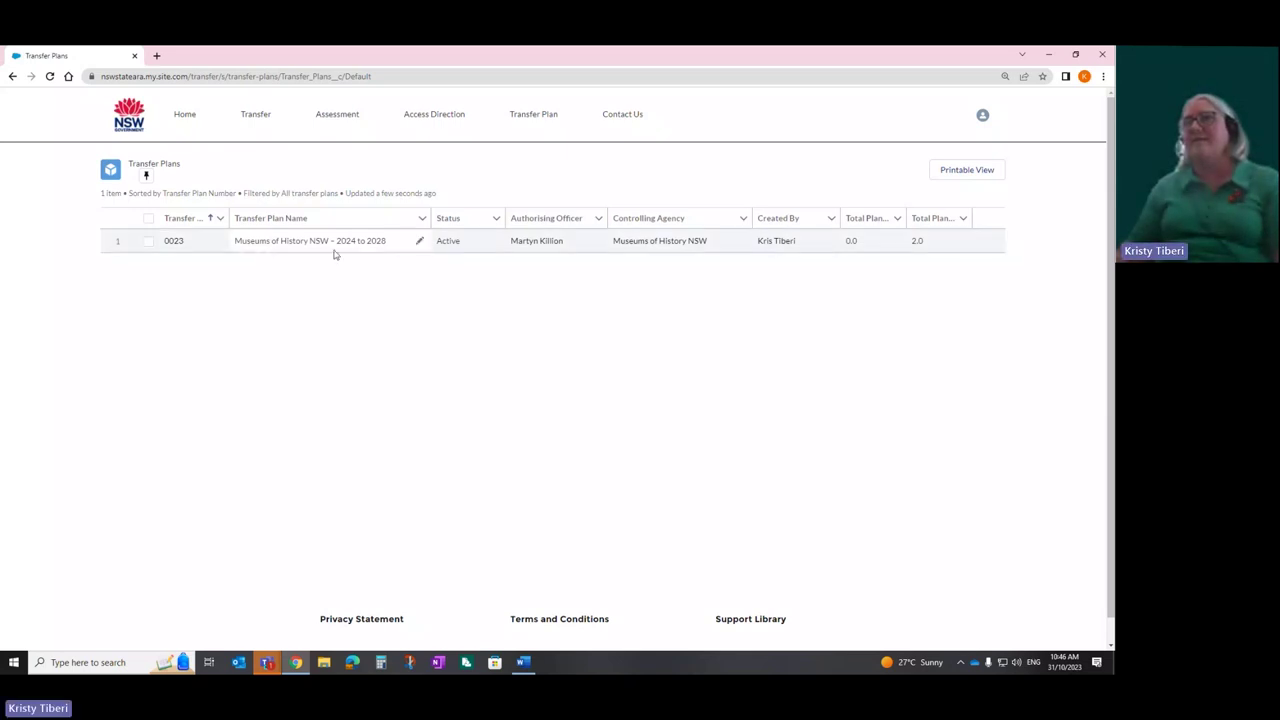
click(173, 241)
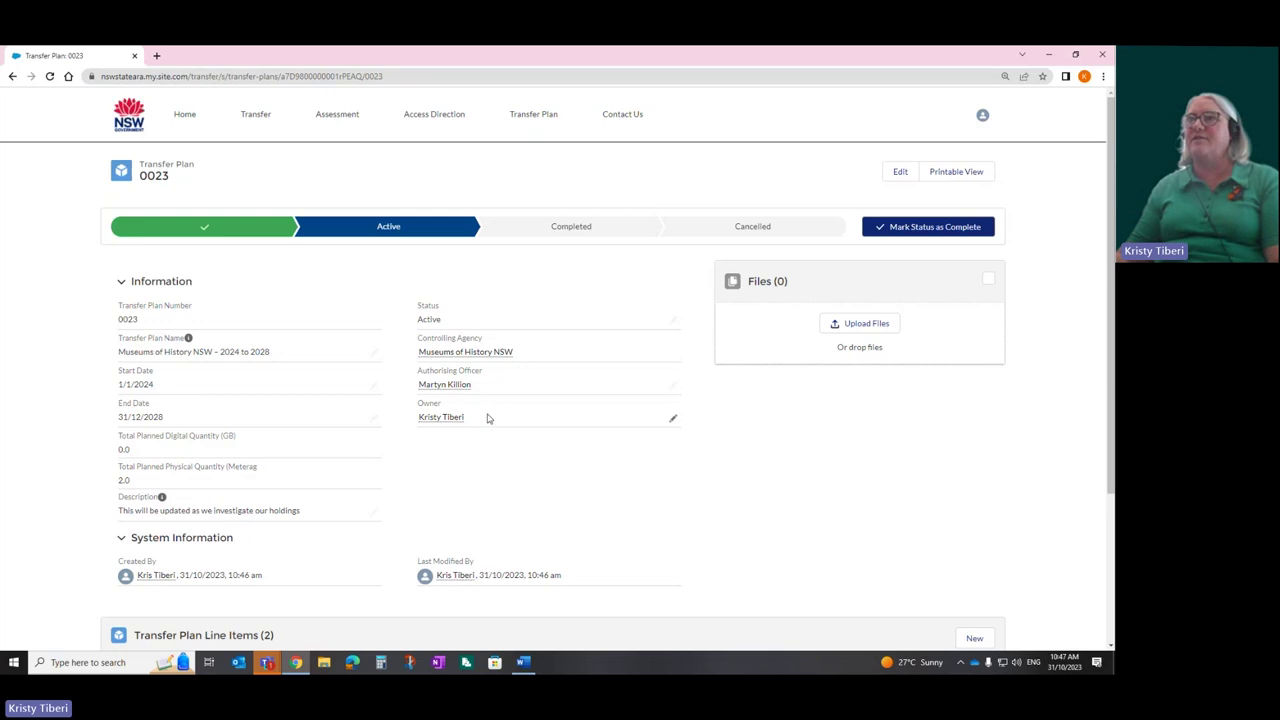
Review the plan's details and line items, and open the record of the Physical Volumes line item
mouse_move(451, 420)
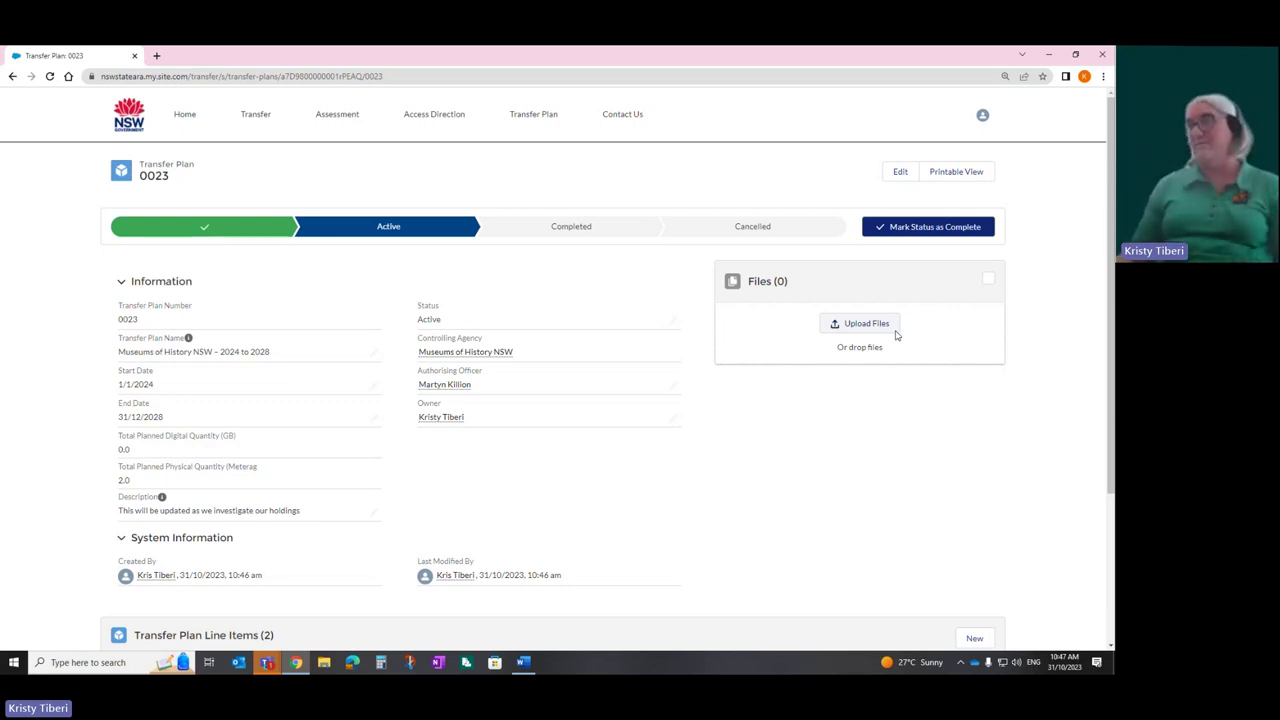
scroll(432, 418, down, 2)
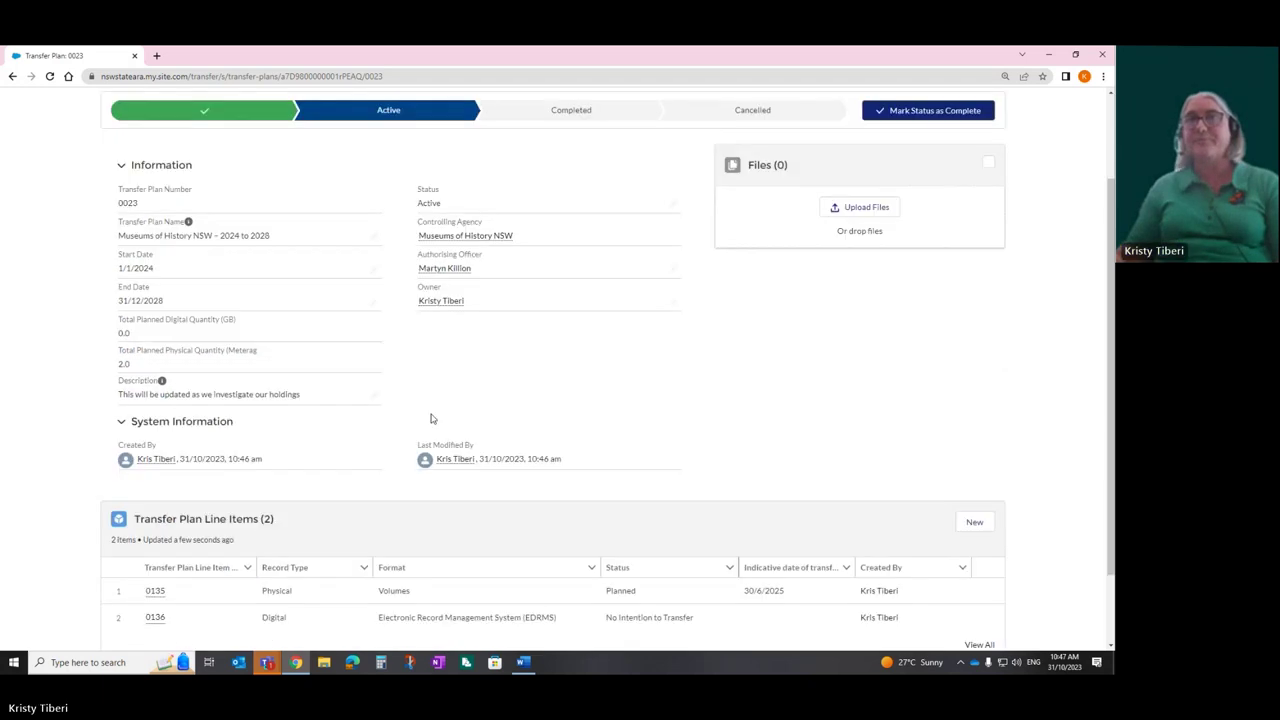
scroll(432, 418, down, 1)
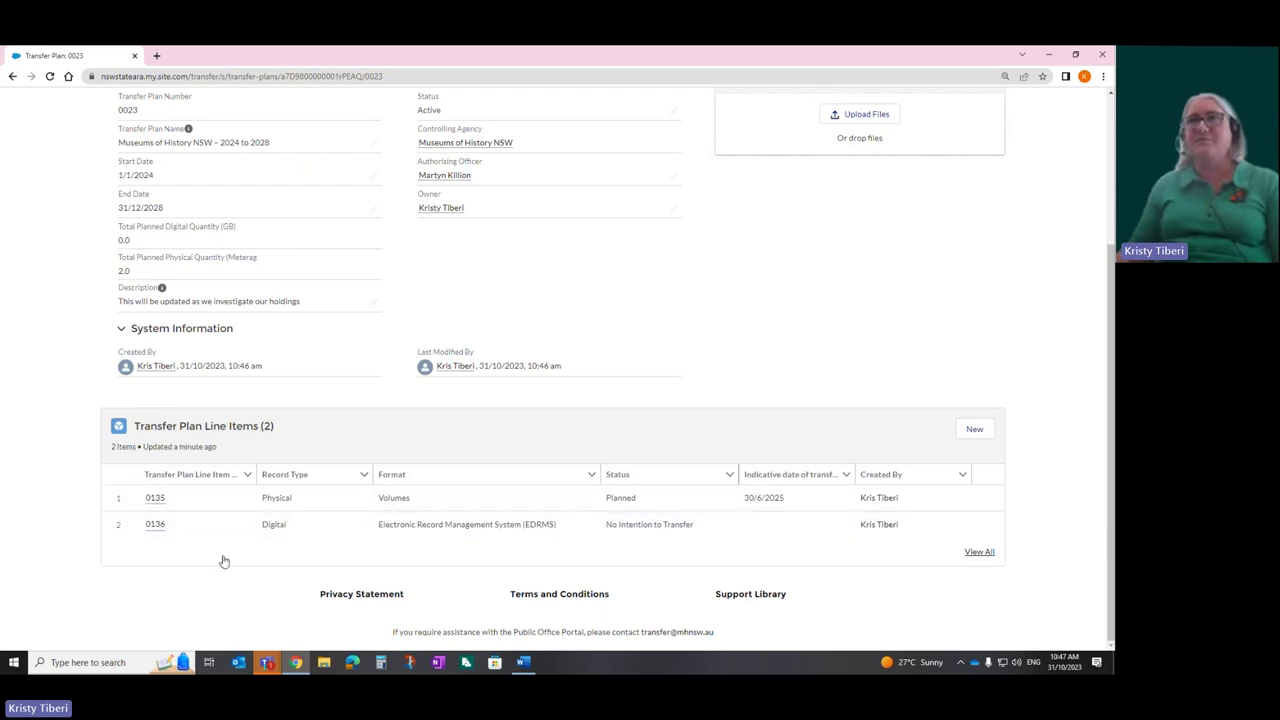
click(157, 501)
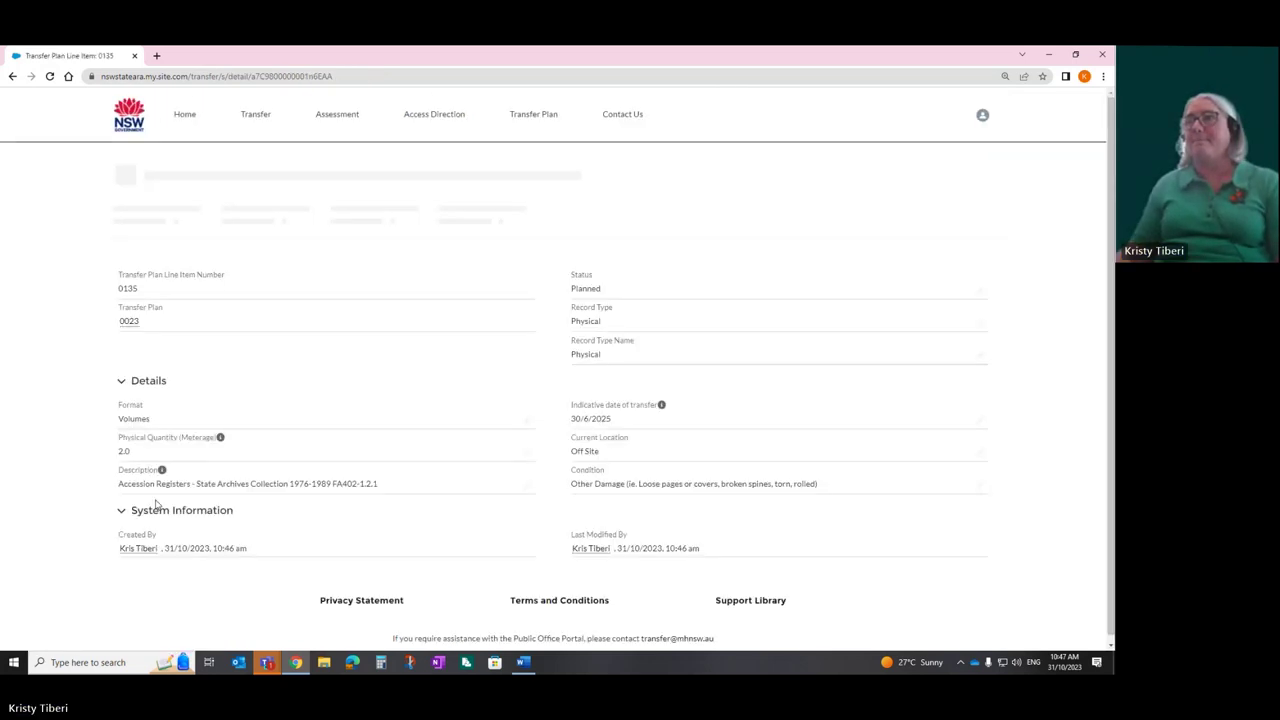
Set the Physical Volumes line item's physical quantity to 3.0 metres and save the record
mouse_move(157, 505)
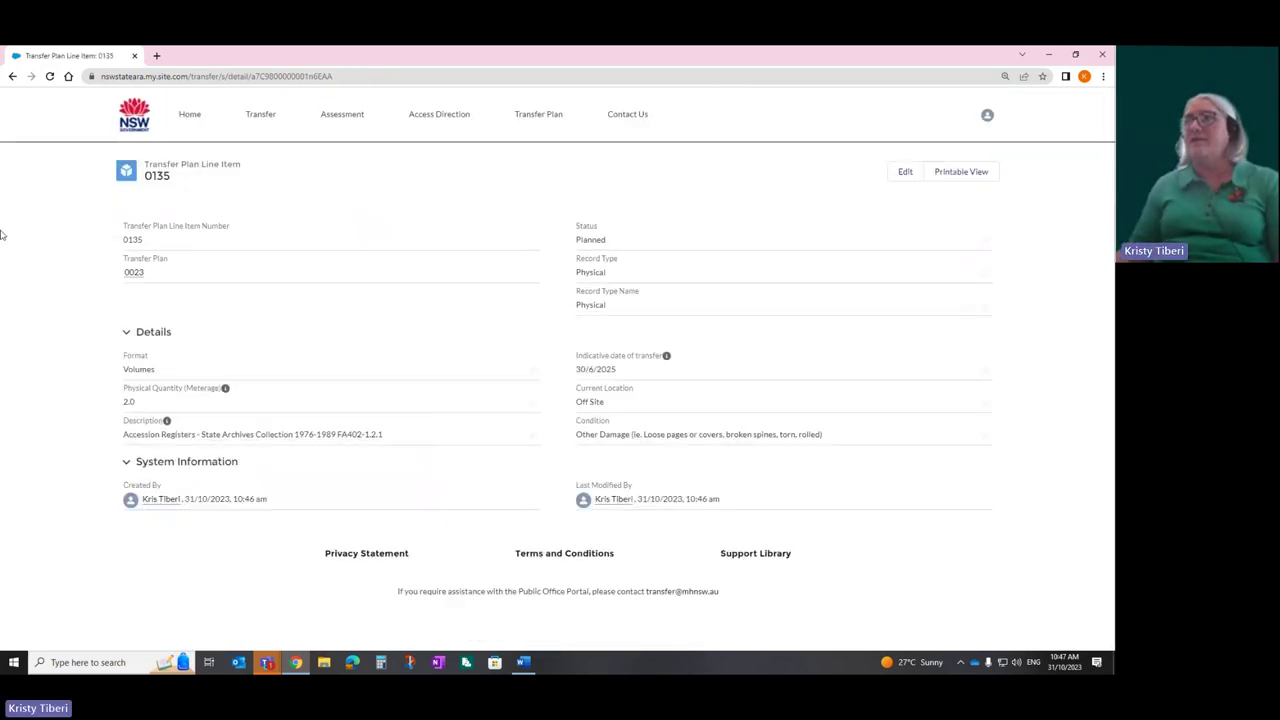
click(899, 176)
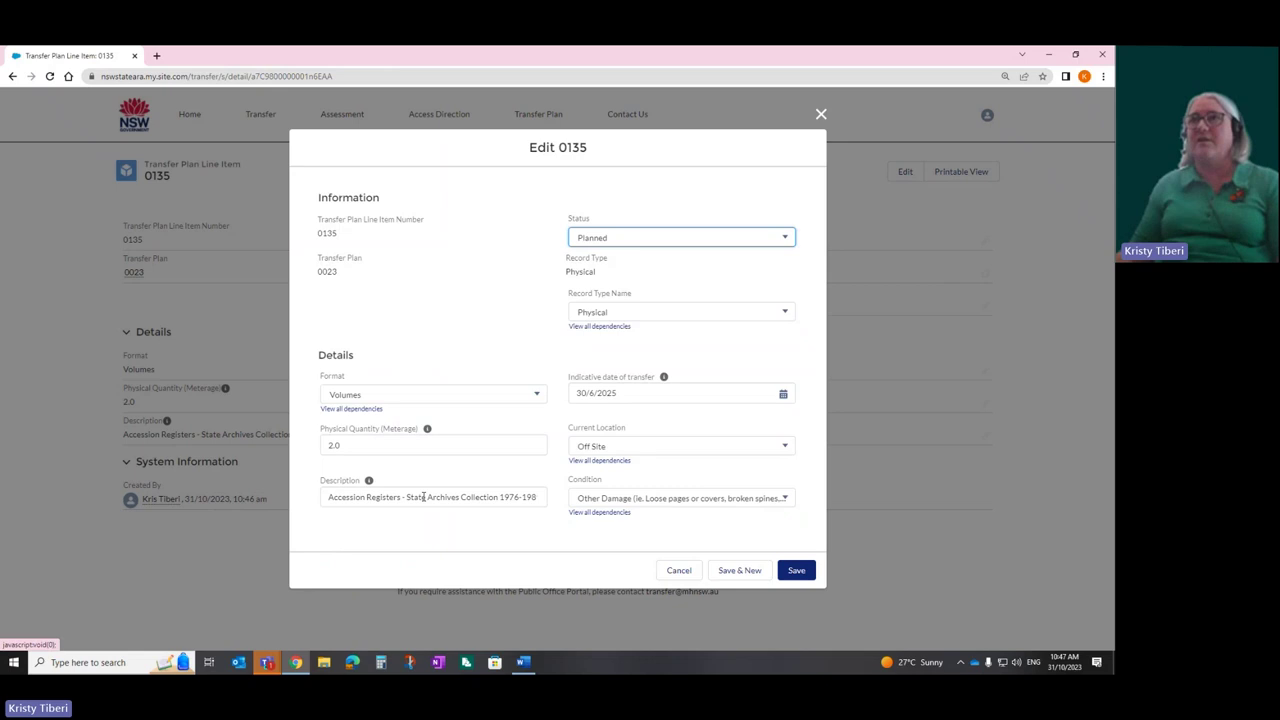
click(397, 452)
key(BackSpace)
key(BackSpace)
key(BackSpace)
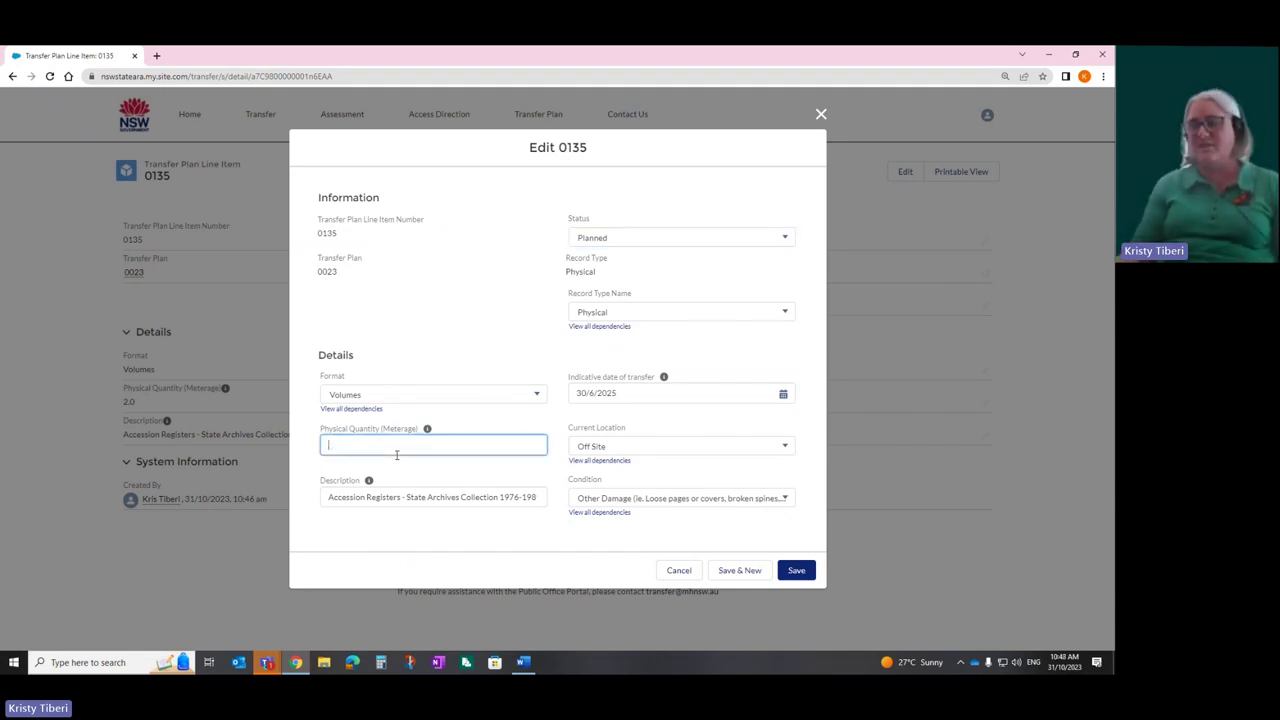
text(3.0)
click(796, 570)
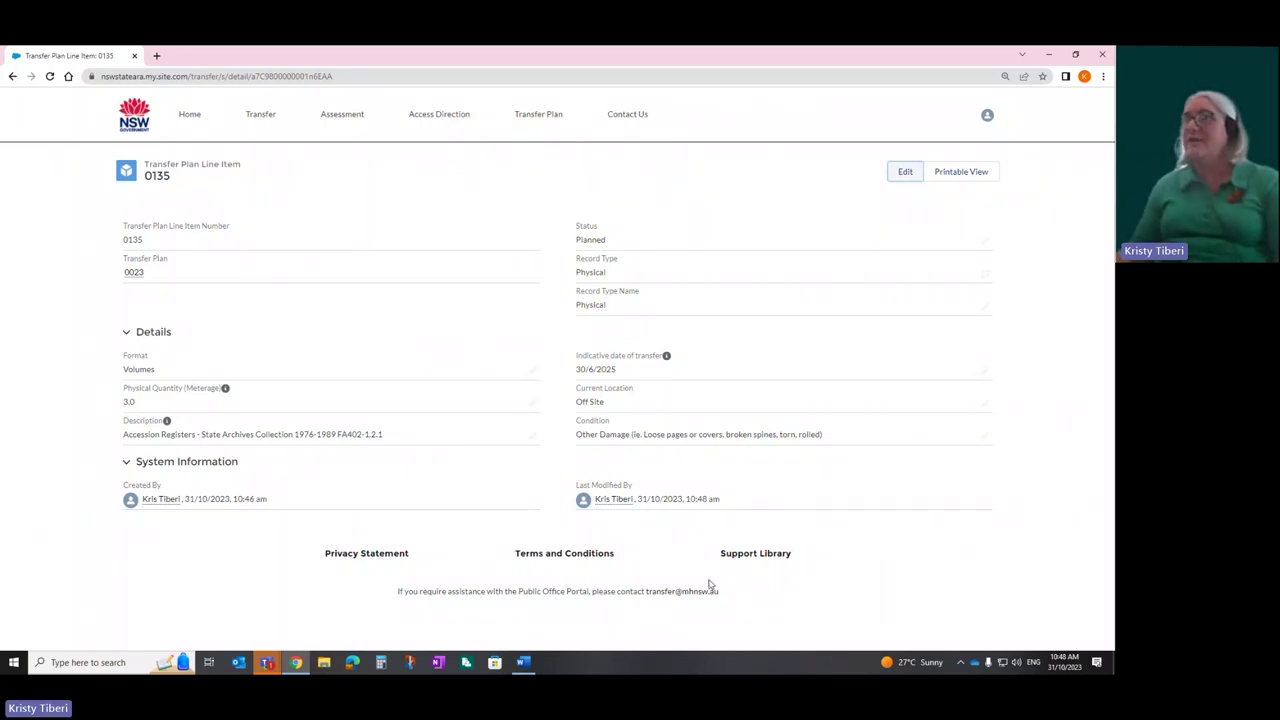
click(907, 174)
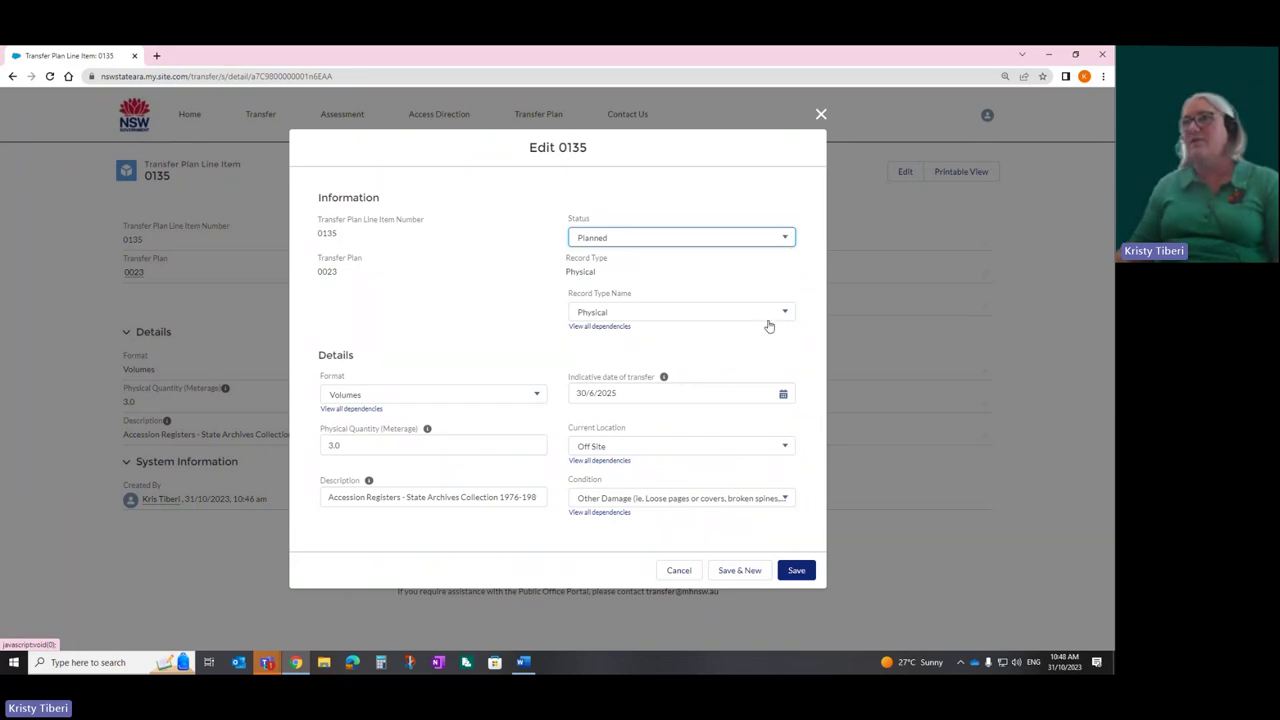
click(786, 240)
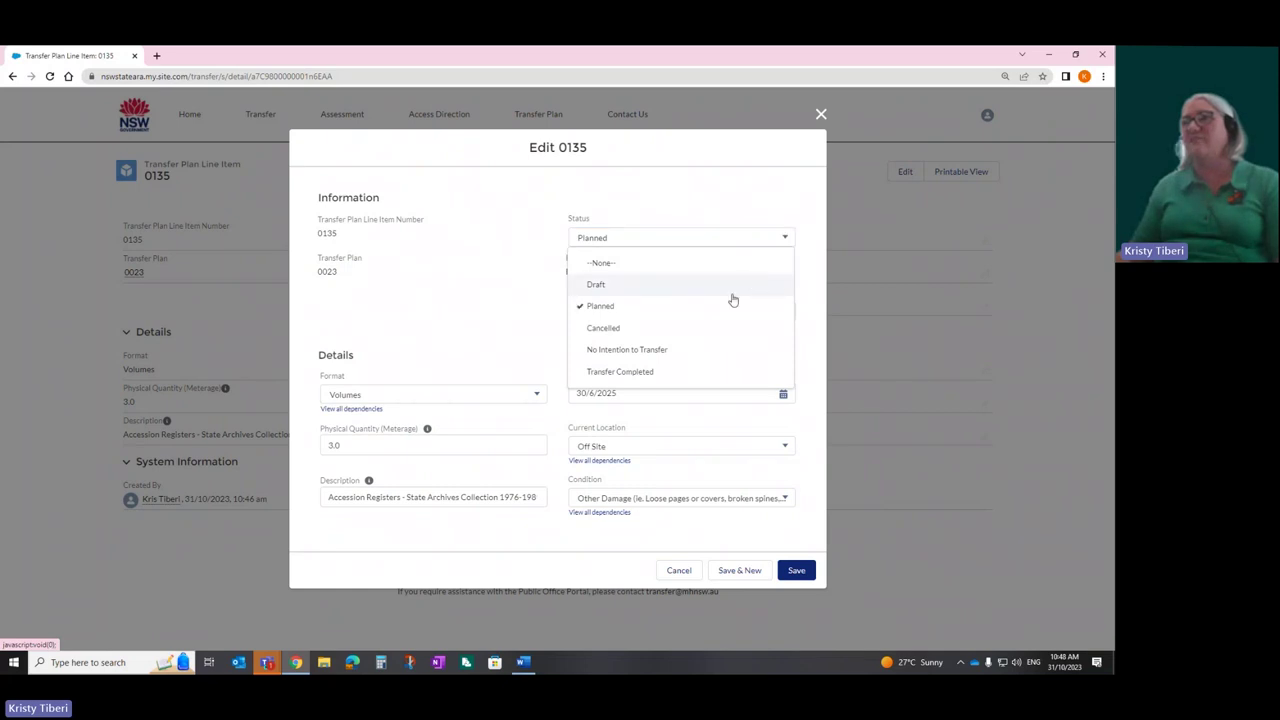
click(701, 330)
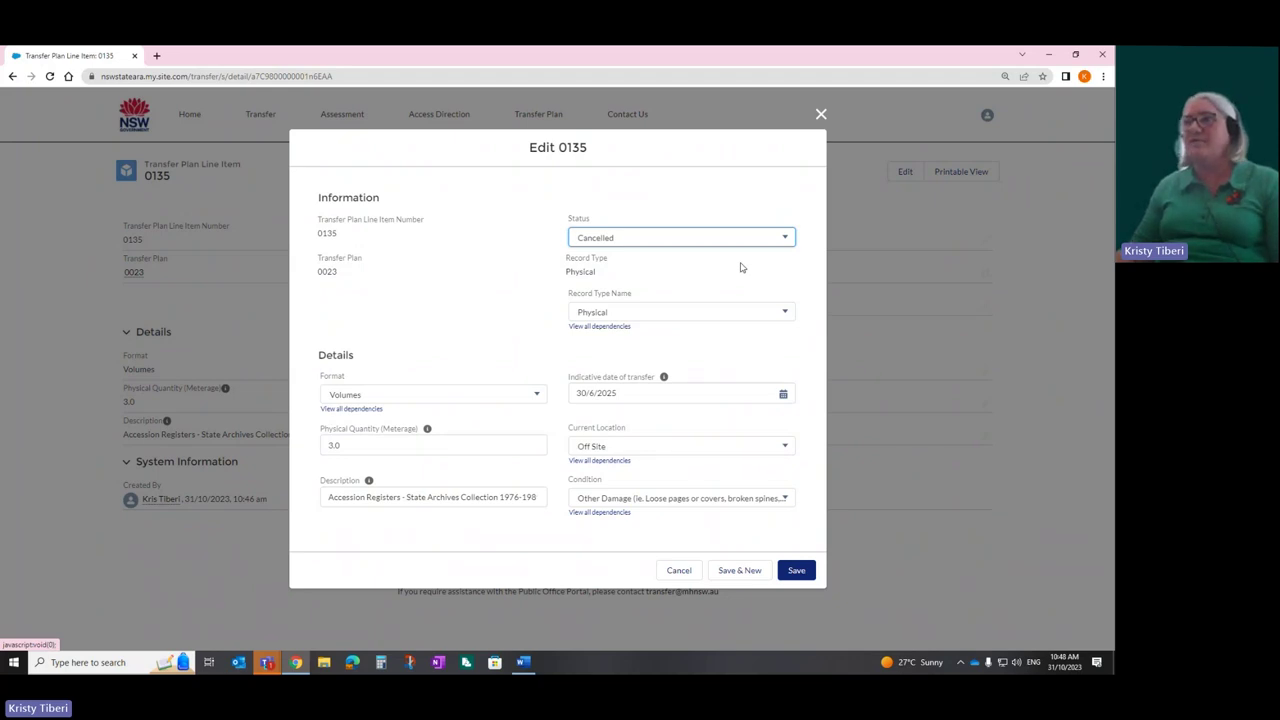
click(679, 572)
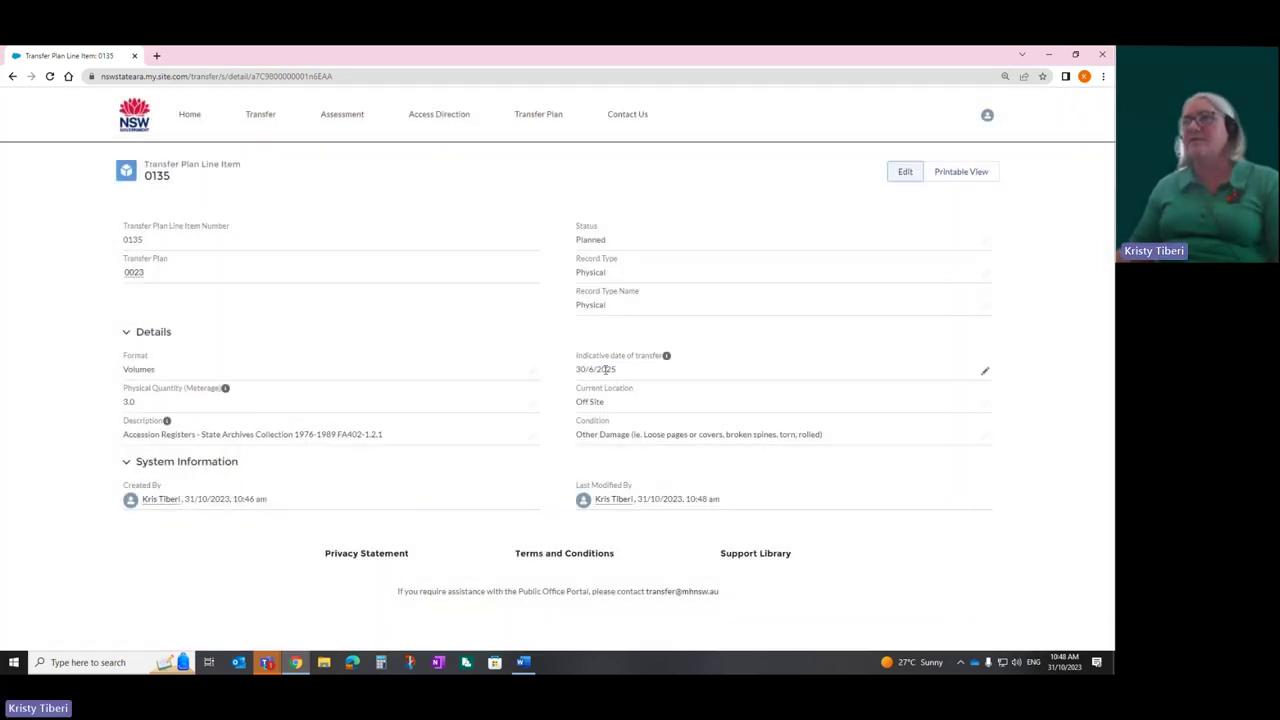
Open the line item's parent transfer plan and review its details and list of line items
click(136, 273)
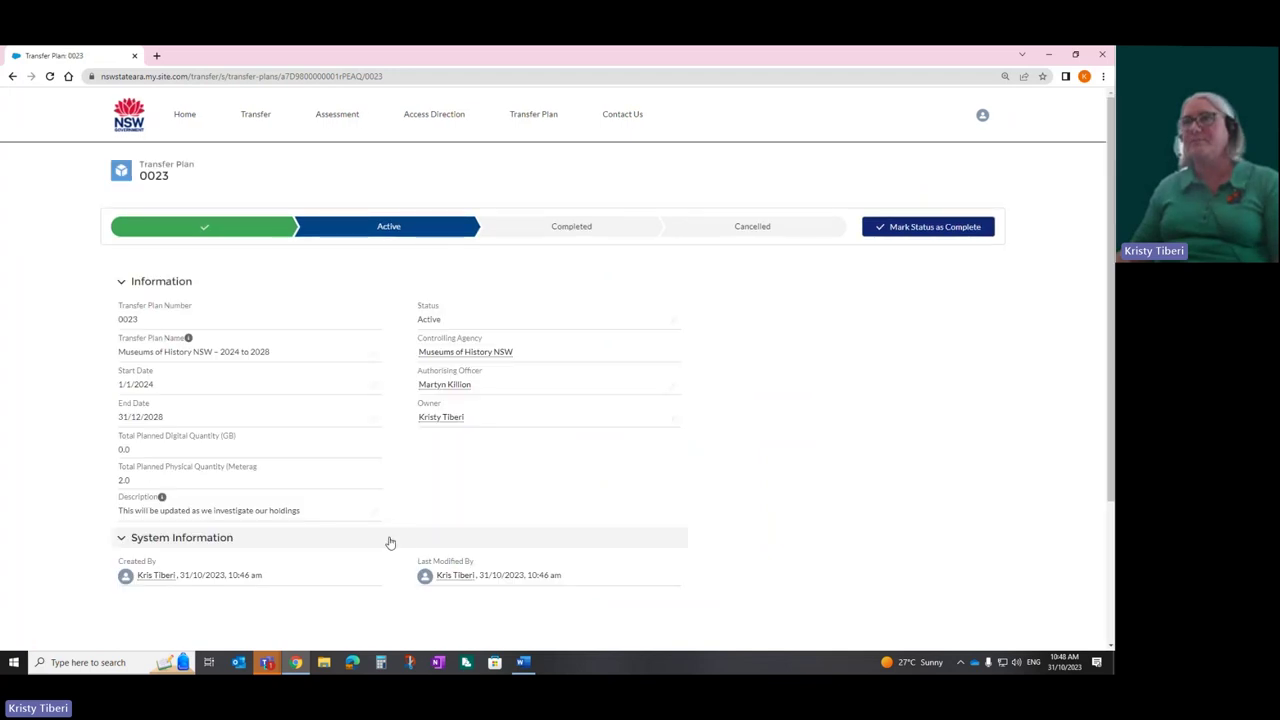
scroll(415, 503, down, 3)
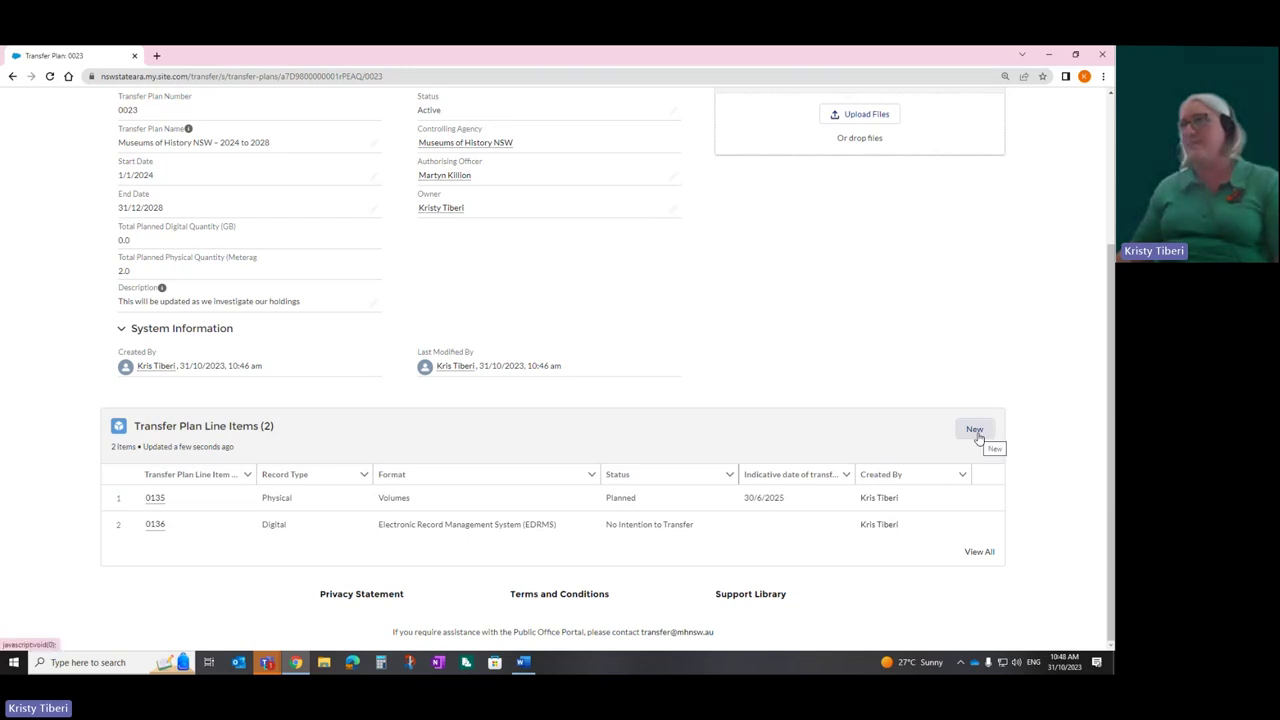
scroll(546, 522, up, 3)
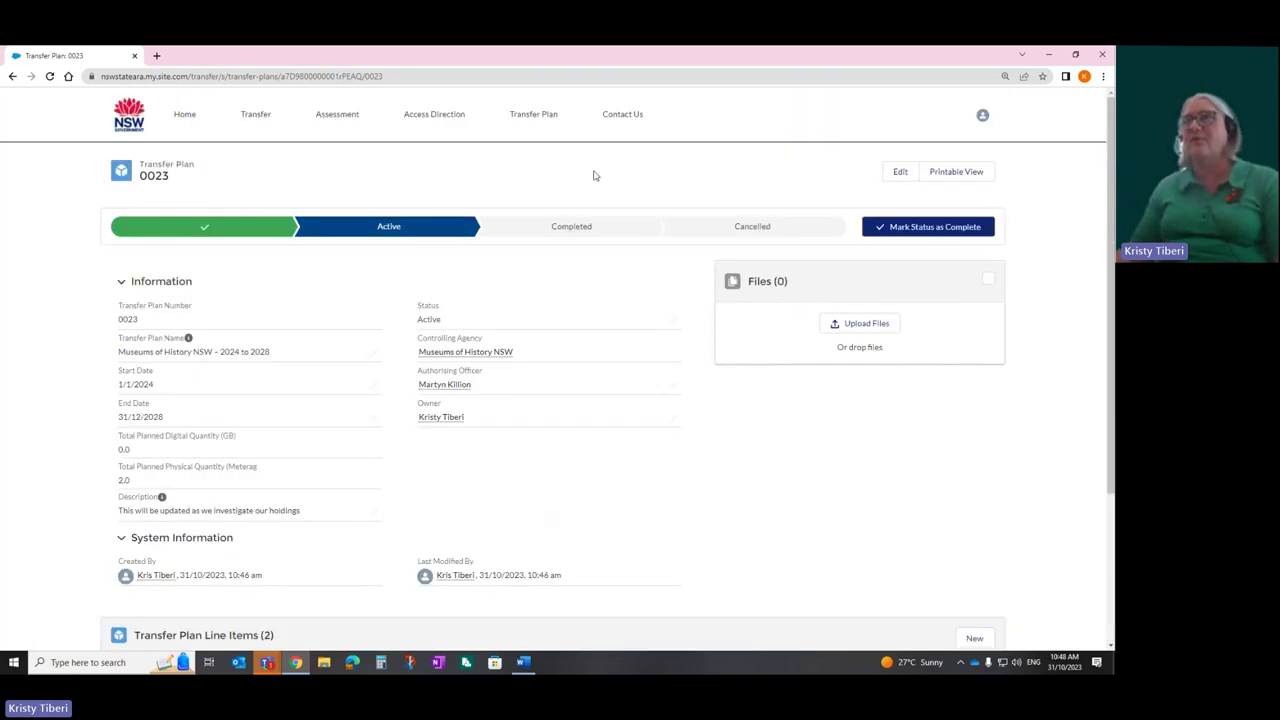
Start adding to an existing transfer plan, choose Museums of History NSW – 2024 to 2028, and continue to the line item form
click(534, 116)
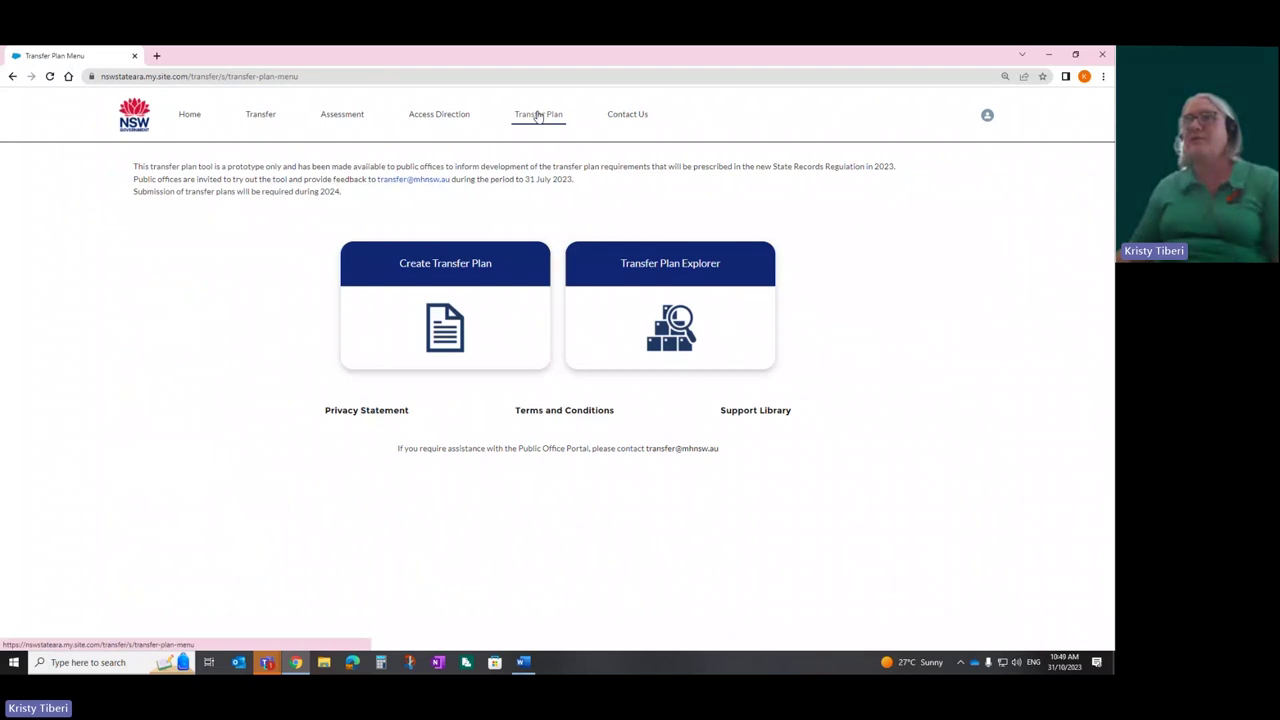
click(480, 289)
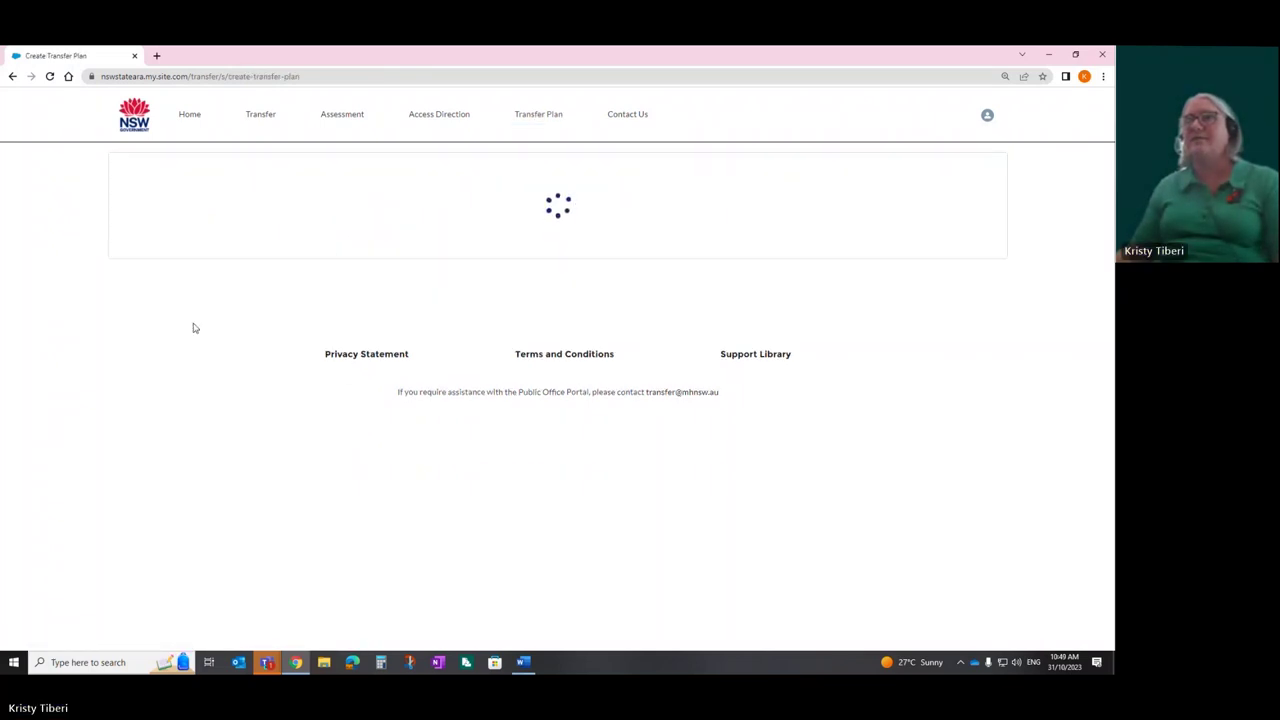
click(254, 217)
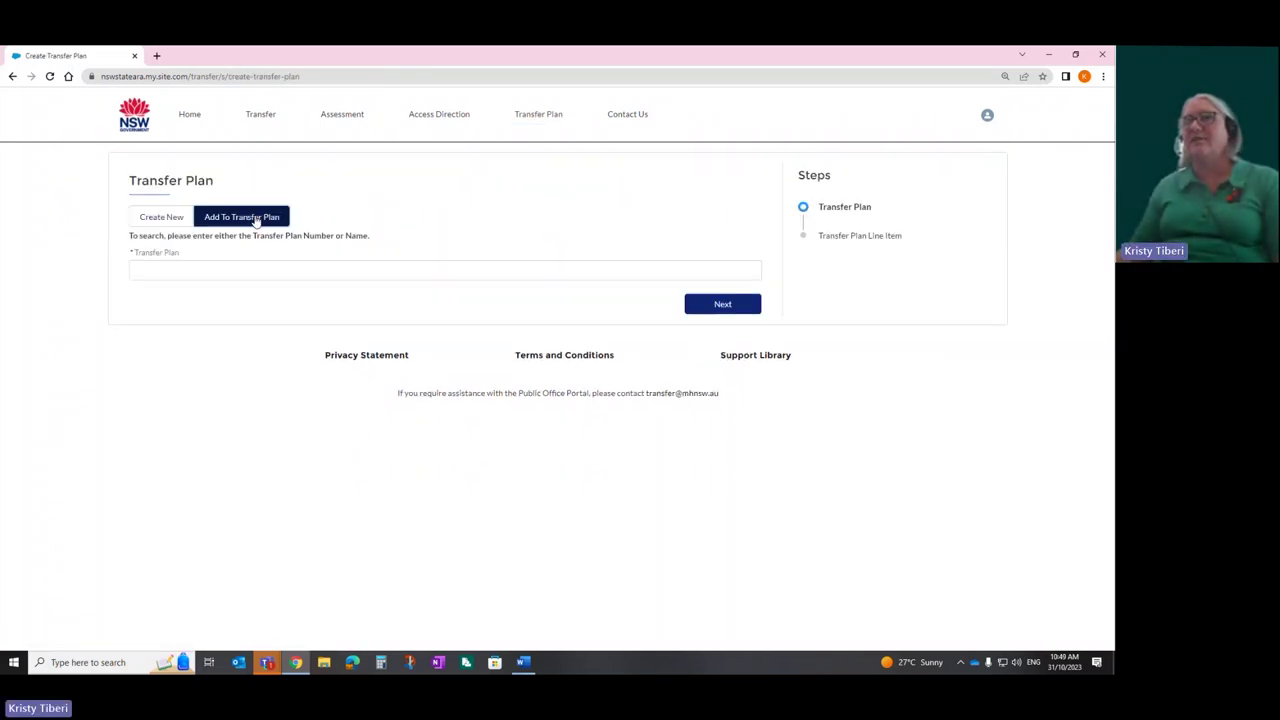
click(208, 271)
text(mu)
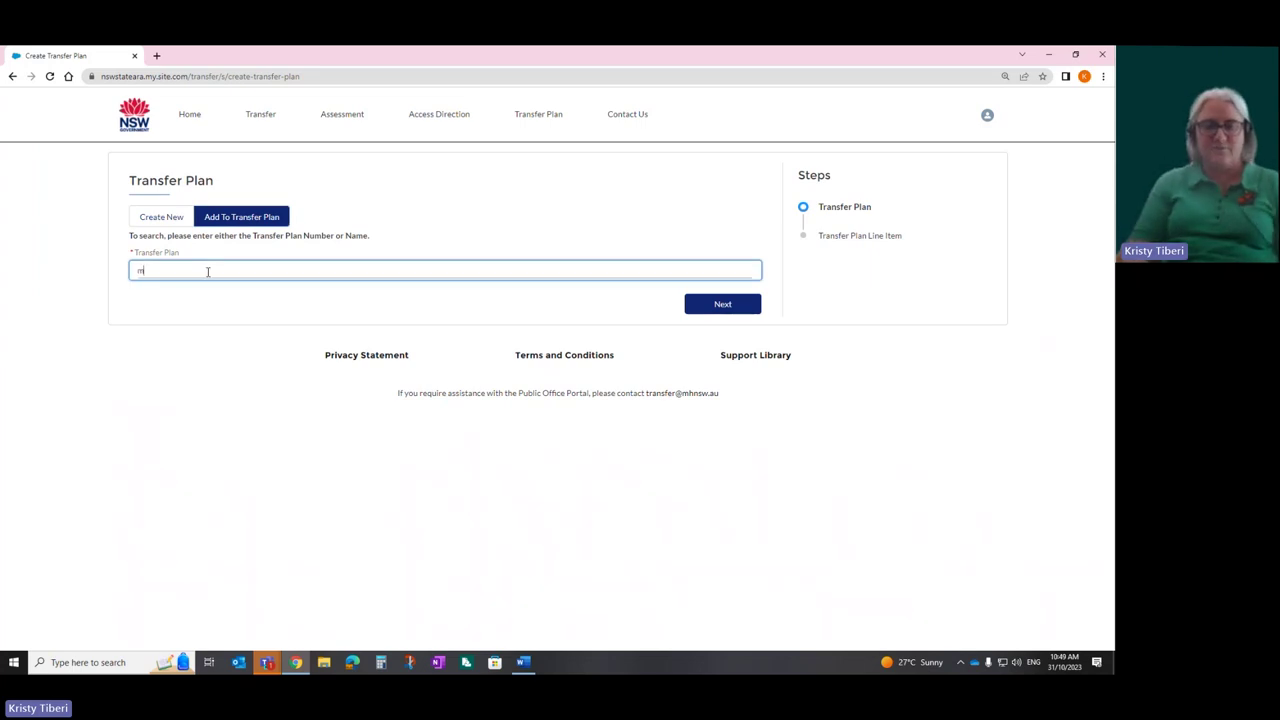
click(208, 291)
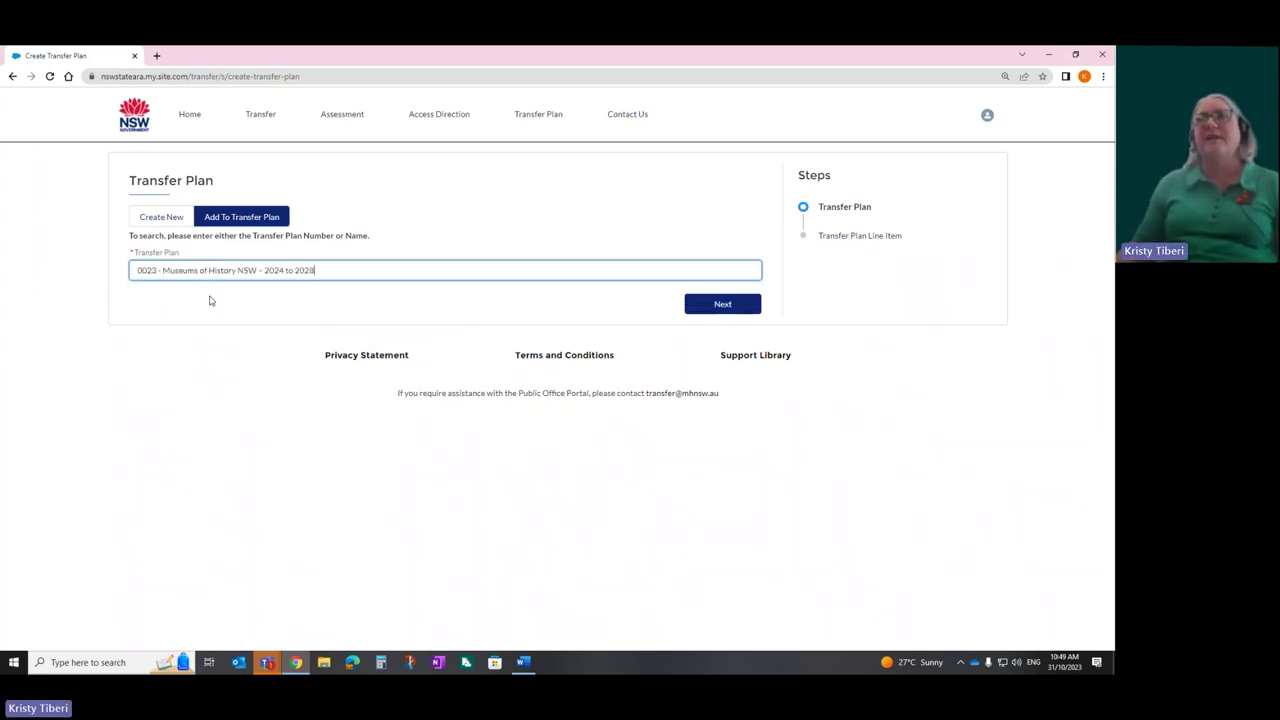
click(735, 306)
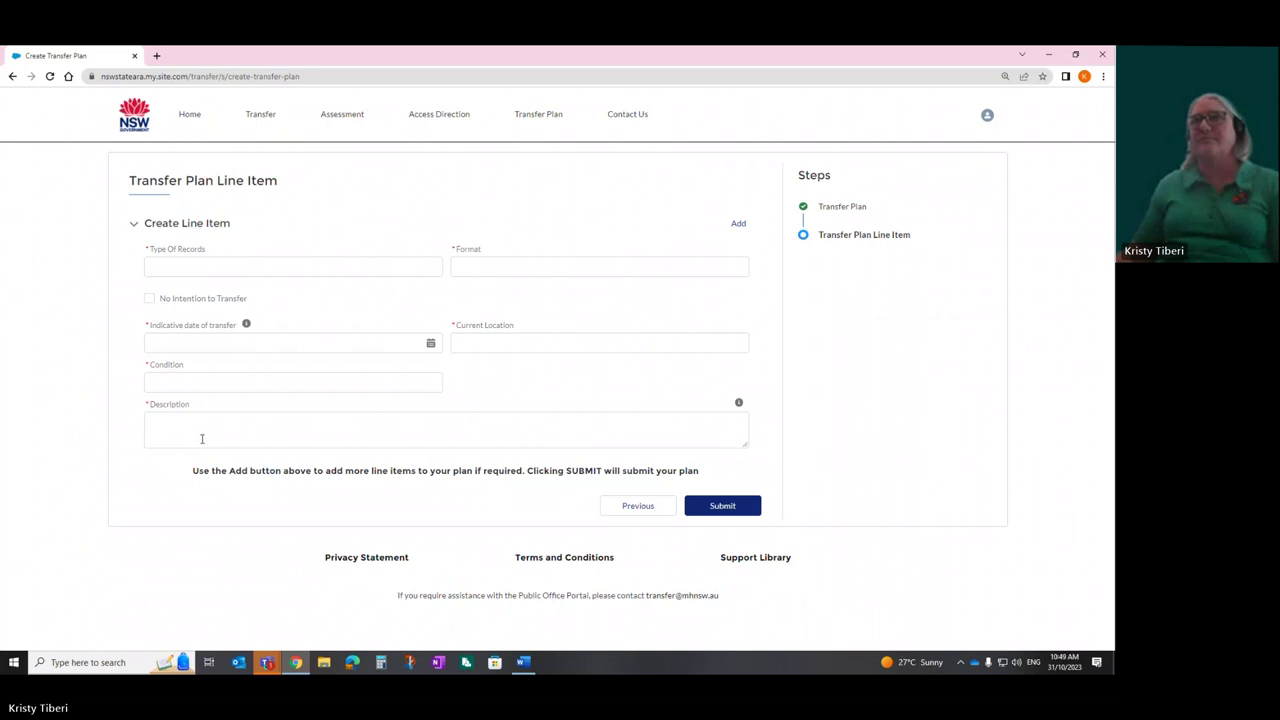